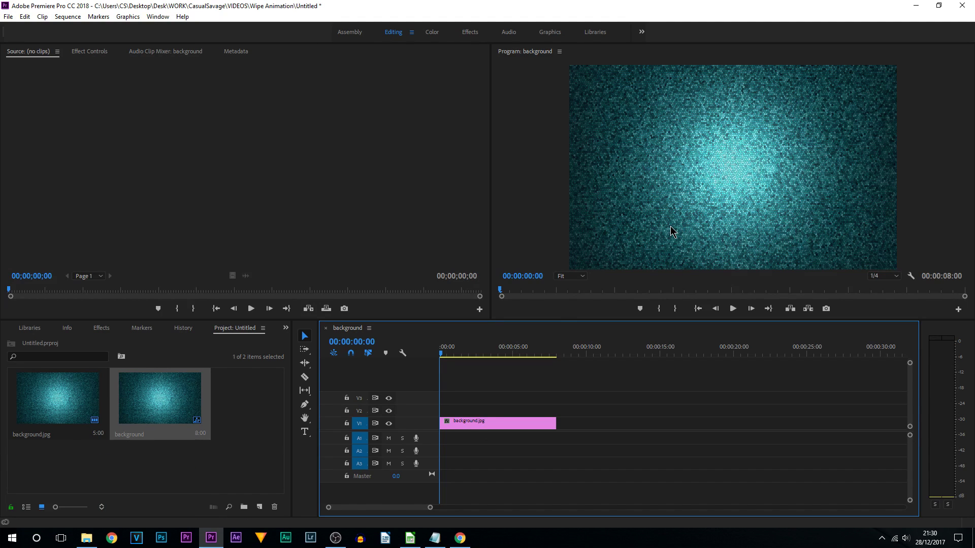
# Step: Draw a text box across the middle of the frame and type CASUALSAVAGE in capitals
pyautogui.moveTo(495, 358); pyautogui.dragTo(441, 358)
pyautogui.click(304, 432)
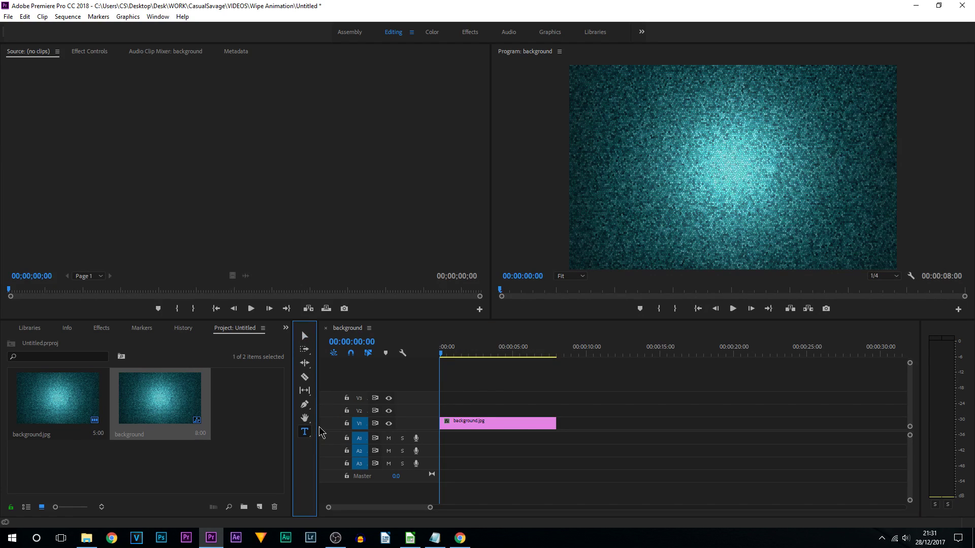
pyautogui.moveTo(570, 124); pyautogui.dragTo(892, 212)
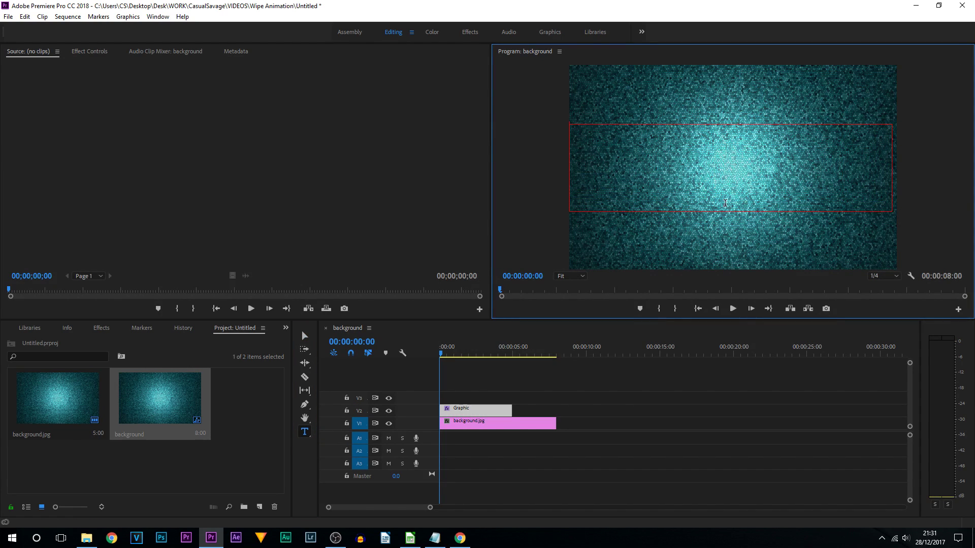
pyautogui.press('capslock')
pyautogui.write('C')
pyautogui.press('capslock')
pyautogui.write('a')
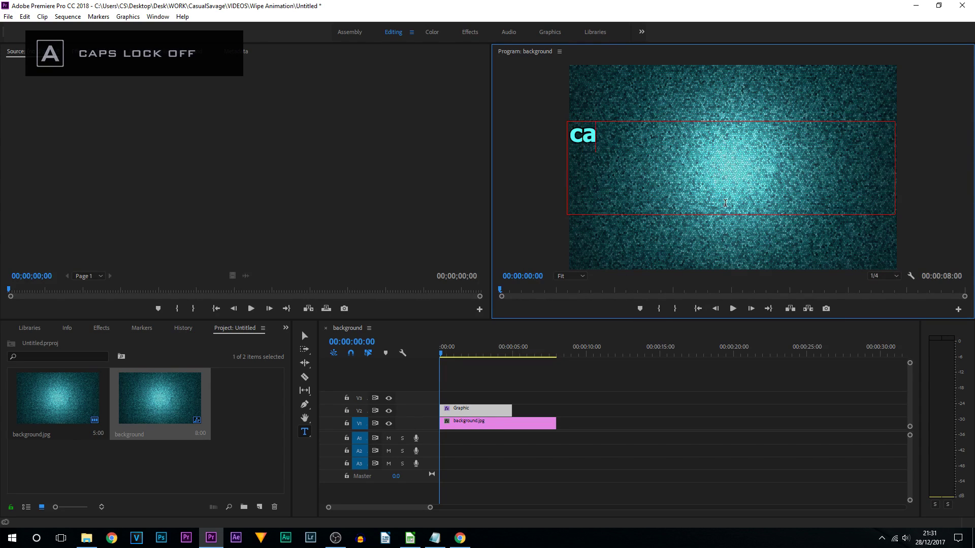
pyautogui.press('BackSpace')
pyautogui.press('capslock')
pyautogui.write('ASUALSAVAGE')
# Step: Select the CASUALSAVAGE text and show its properties in Effect Controls
pyautogui.doubleClick(679, 148)
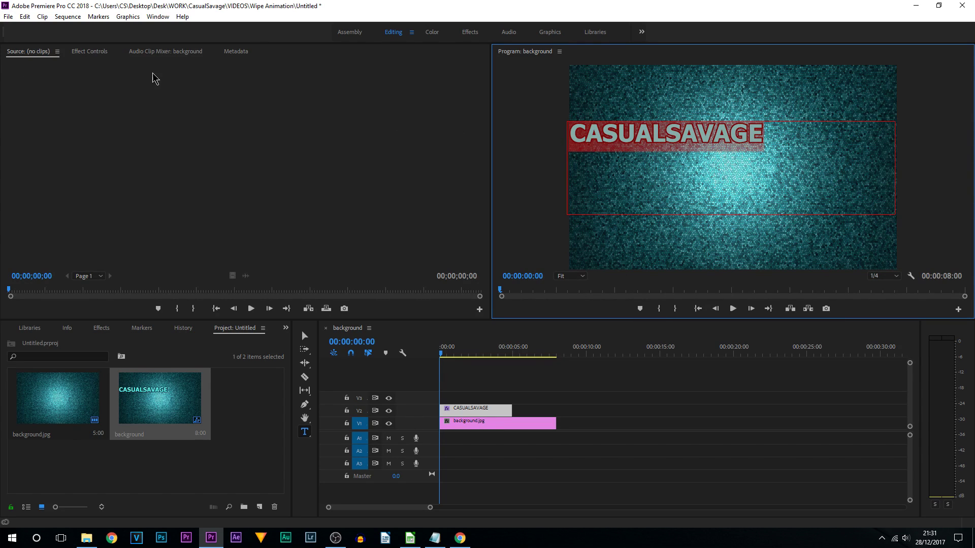
pyautogui.click(89, 52)
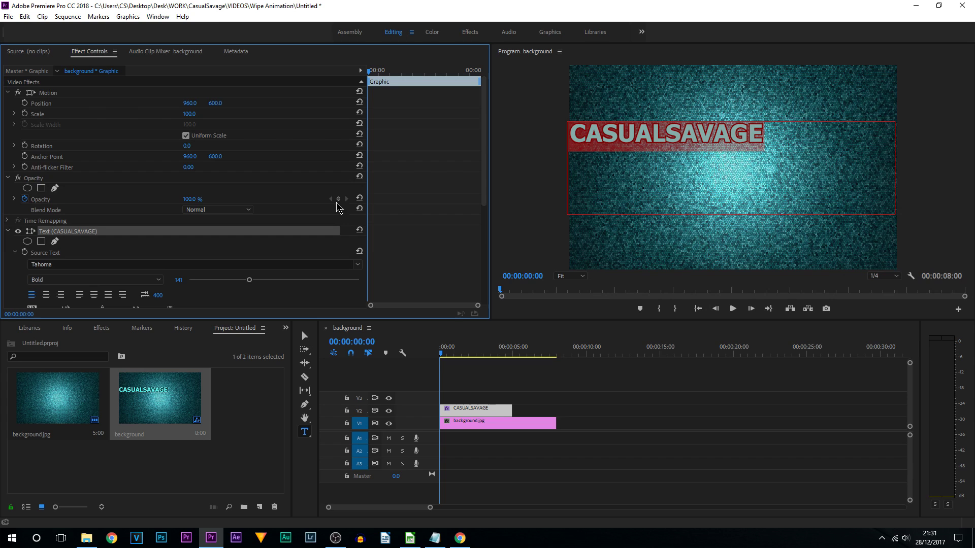
pyautogui.moveTo(483, 163); pyautogui.dragTo(483, 226)
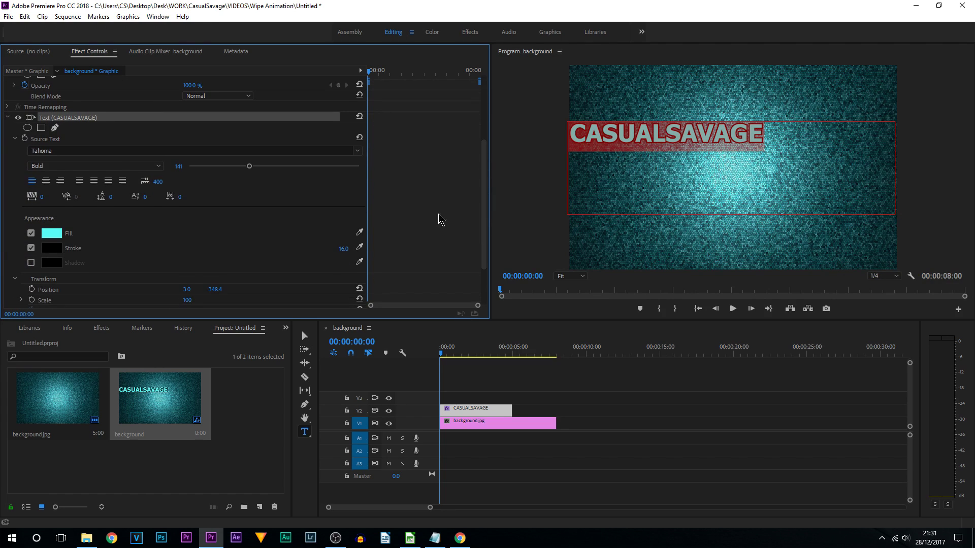
pyautogui.click(60, 235)
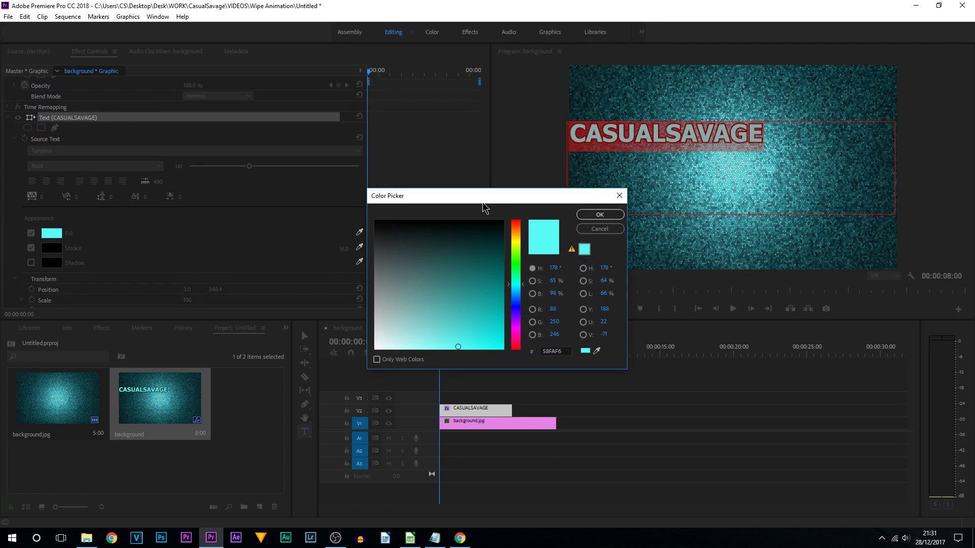
pyautogui.moveTo(482, 204); pyautogui.dragTo(298, 131)
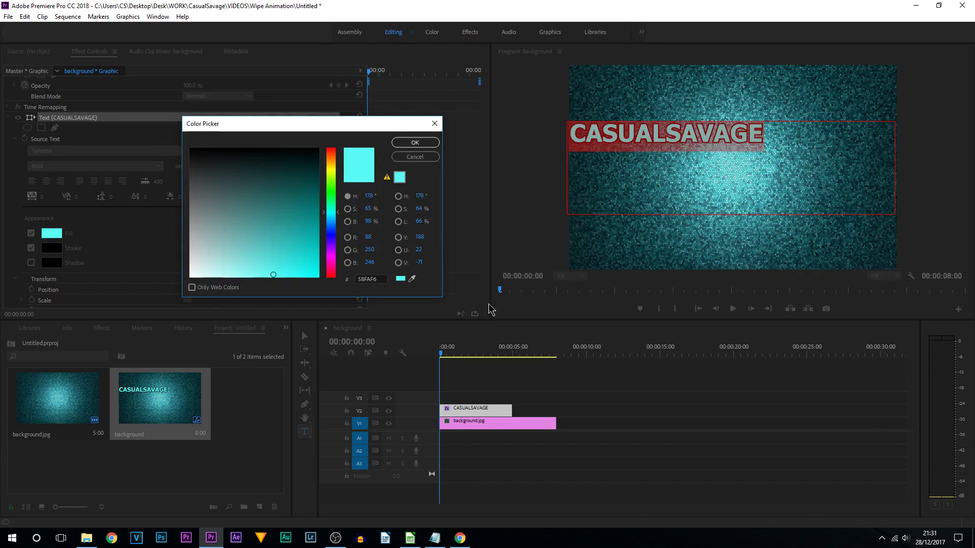
pyautogui.click(412, 278)
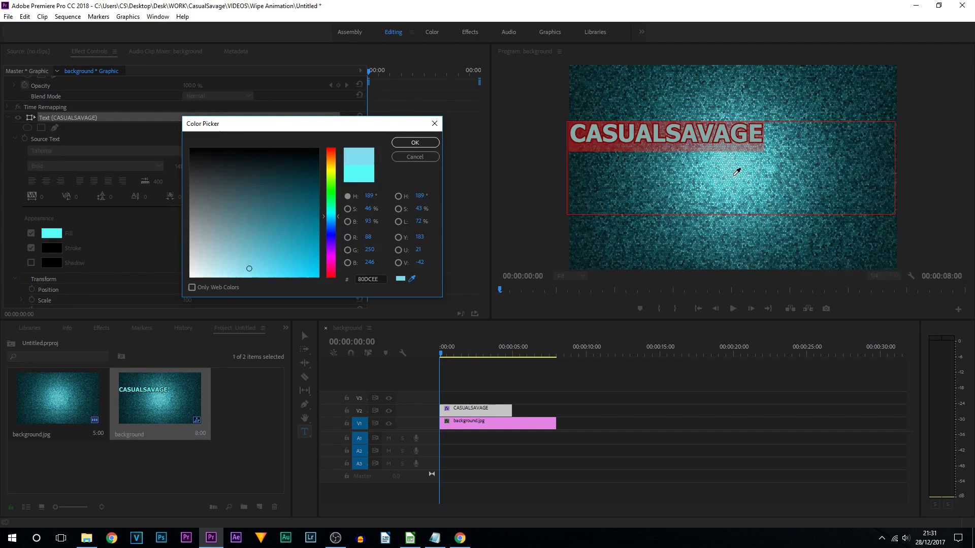
pyautogui.press('Escape')
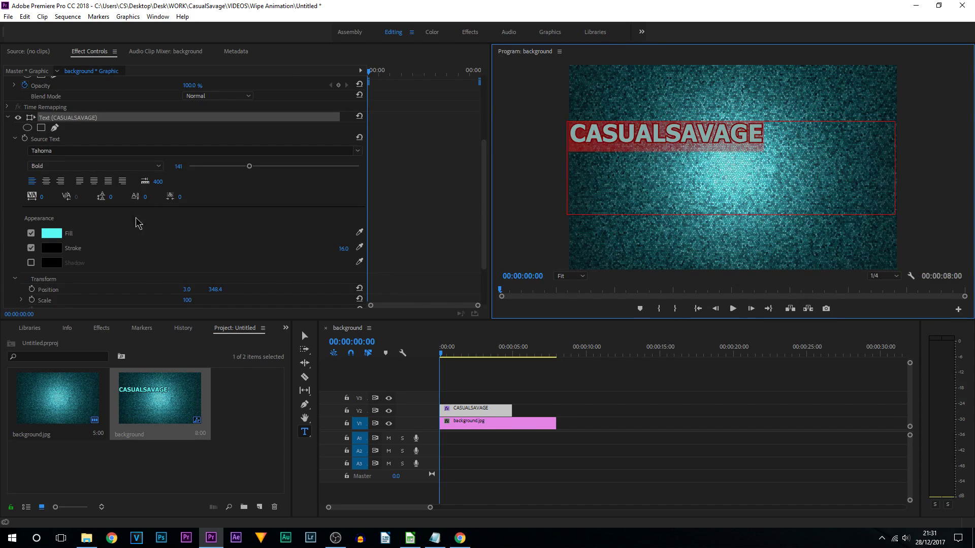
# Step: Centre-align the CASUALSAVAGE text and shrink its text box to the text line
pyautogui.click(47, 181)
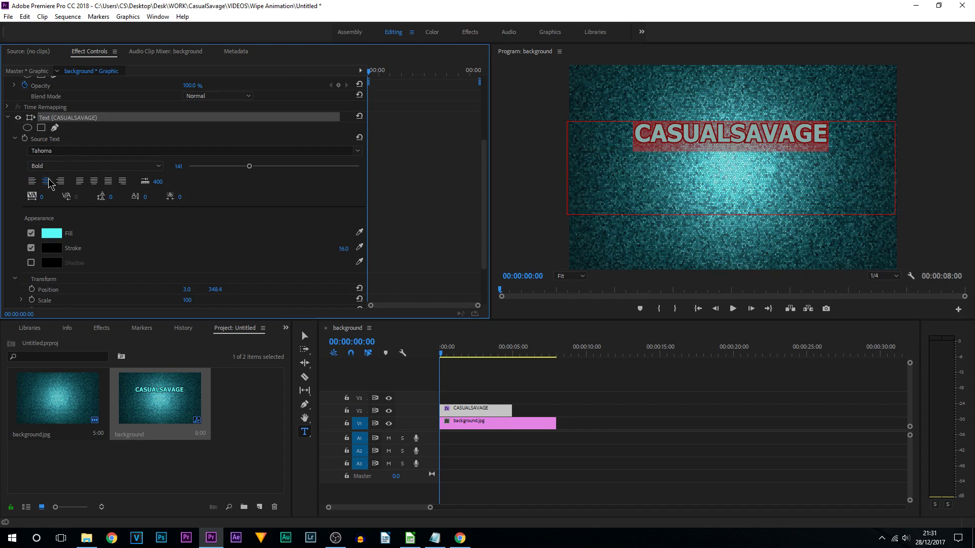
pyautogui.click(304, 335)
pyautogui.click(730, 220)
pyautogui.moveTo(725, 215); pyautogui.dragTo(724, 148)
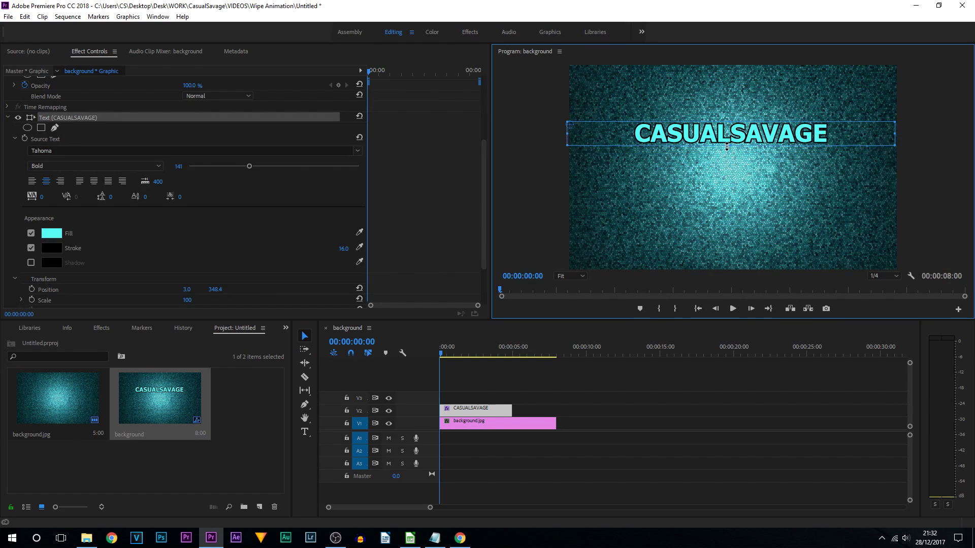
# Step: Extend the title to end with the background, then duplicate background.jpg later on V1
pyautogui.moveTo(515, 409); pyautogui.dragTo(556, 409)
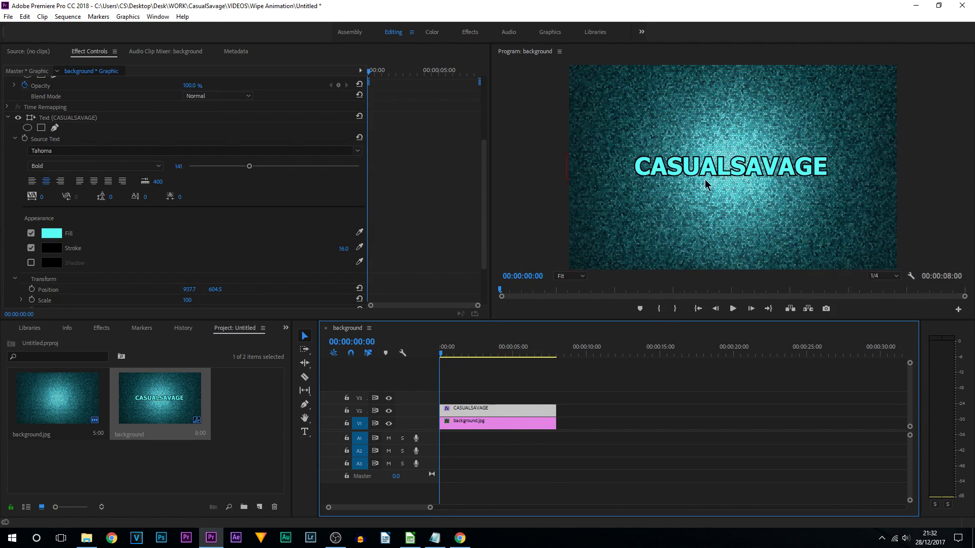
pyautogui.click(583, 242)
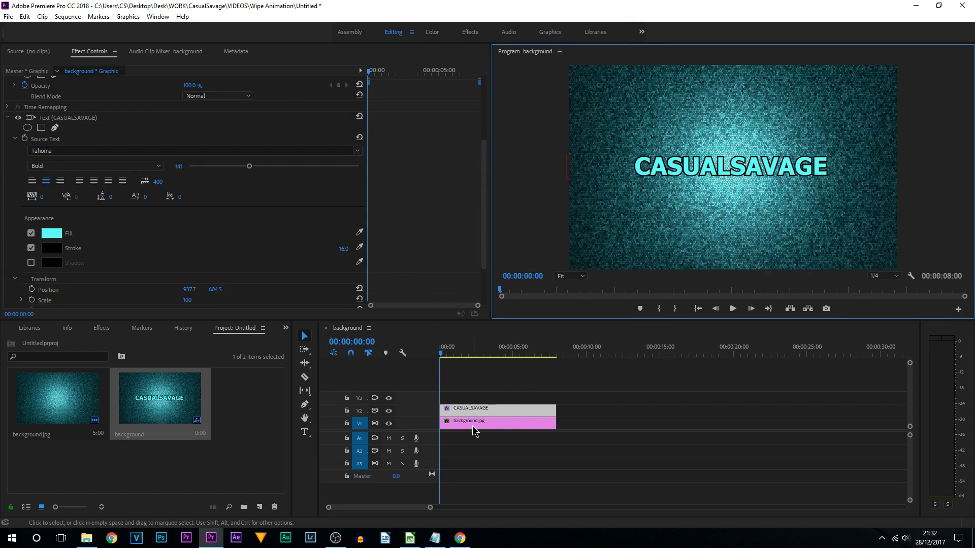
pyautogui.moveTo(469, 428); pyautogui.dragTo(611, 423)
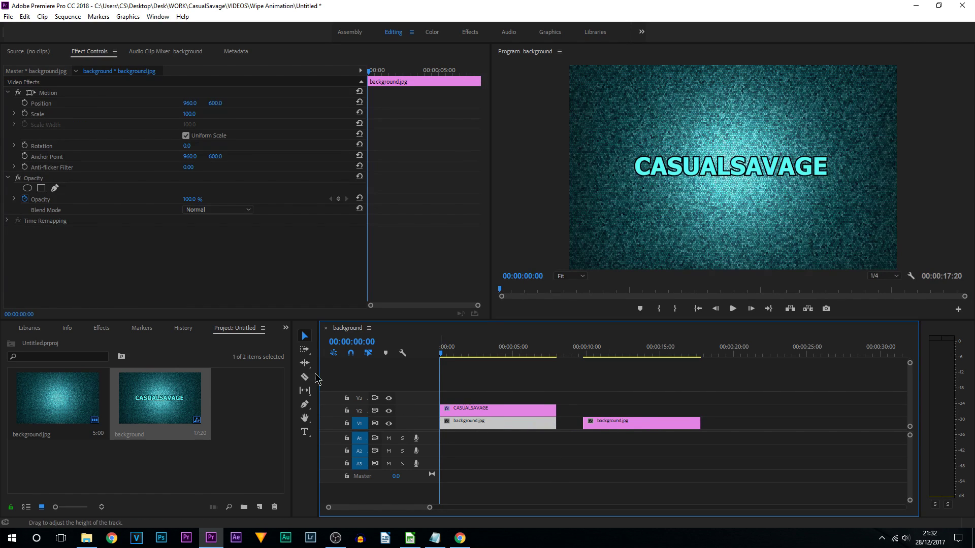
# Step: Apply the Image Control Black & White effect to the first background.jpg clip
pyautogui.click(104, 330)
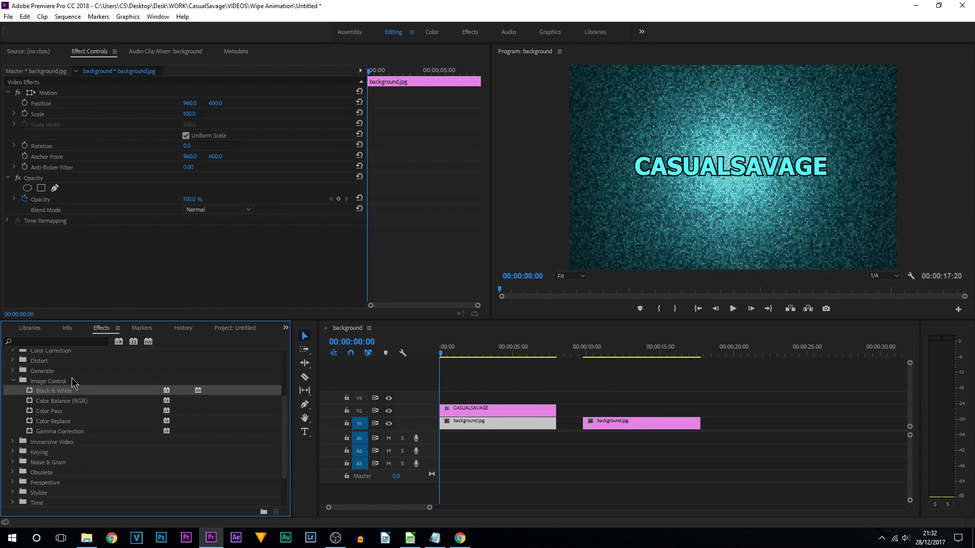
pyautogui.scroll(3, 25, 391)
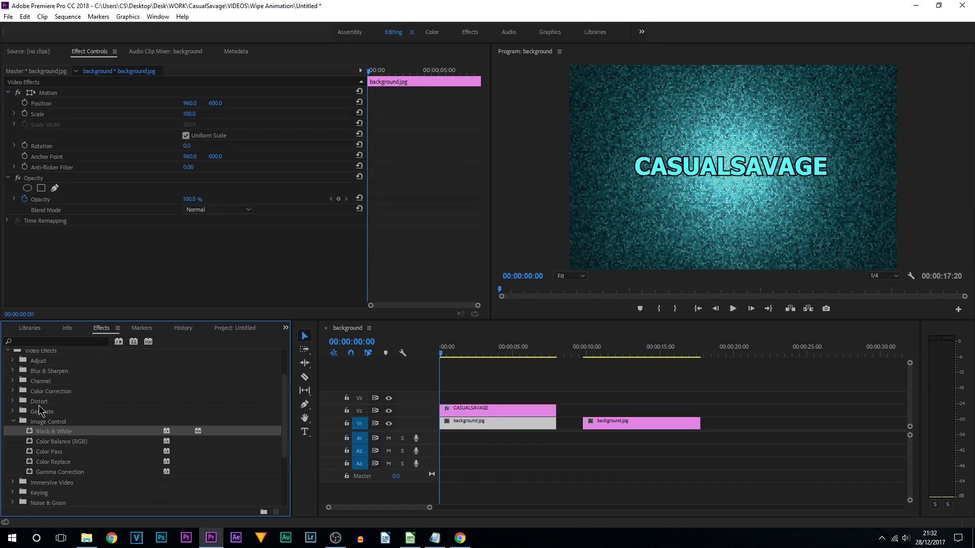
pyautogui.moveTo(40, 431); pyautogui.dragTo(459, 424)
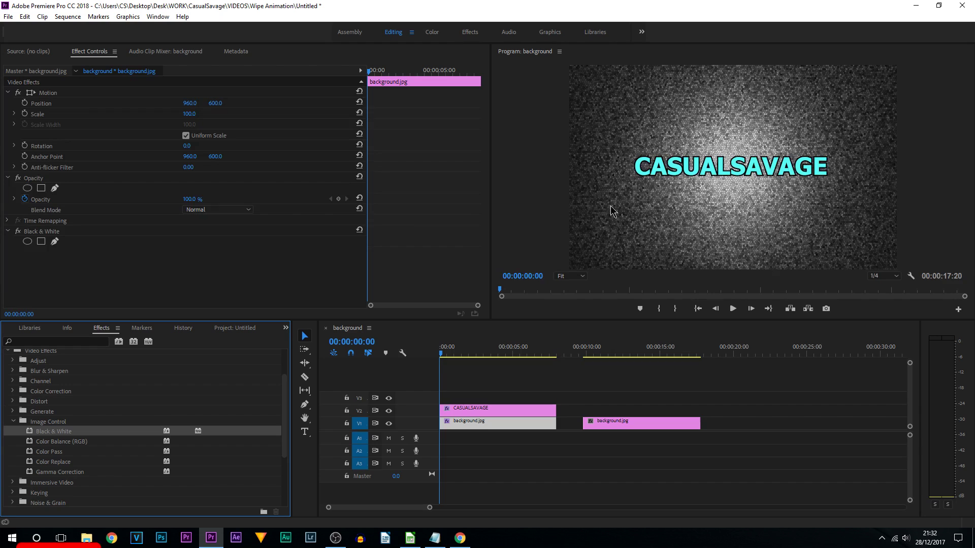
# Step: Copy the CASUALSAVAGE title onto the second background clip and select the copy
pyautogui.moveTo(479, 414); pyautogui.dragTo(633, 414)
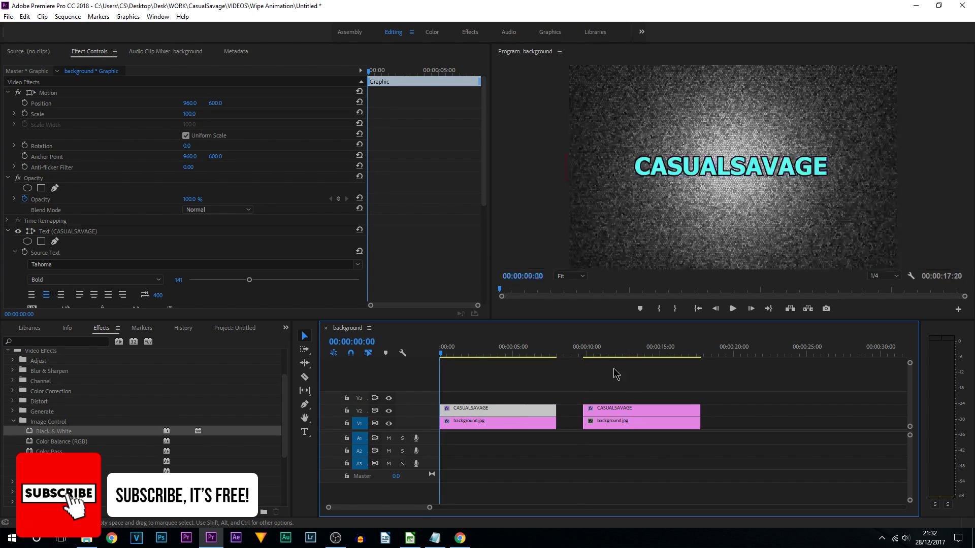
pyautogui.click(604, 353)
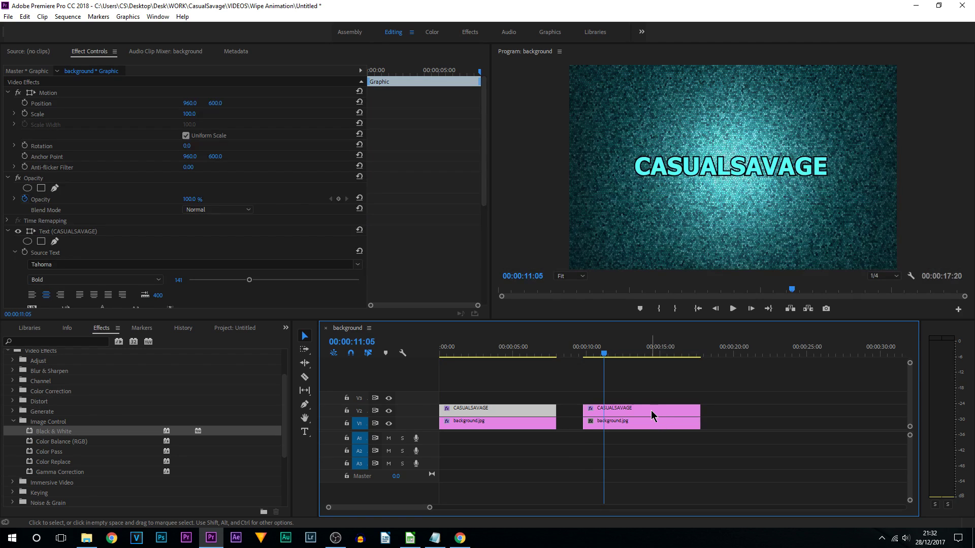
pyautogui.click(614, 413)
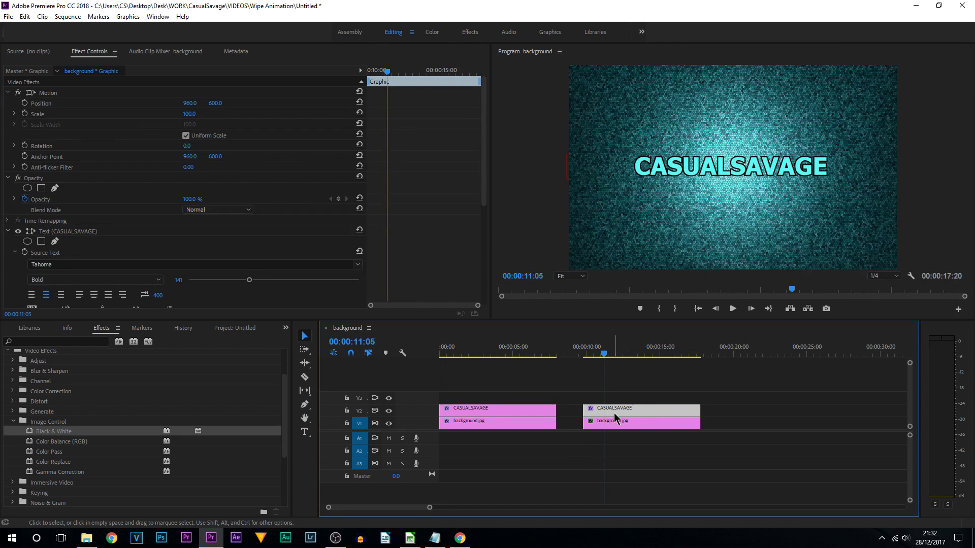
# Step: Set the copied title's text fill colour to white FFFFFF
pyautogui.scroll(-2, 477, 243)
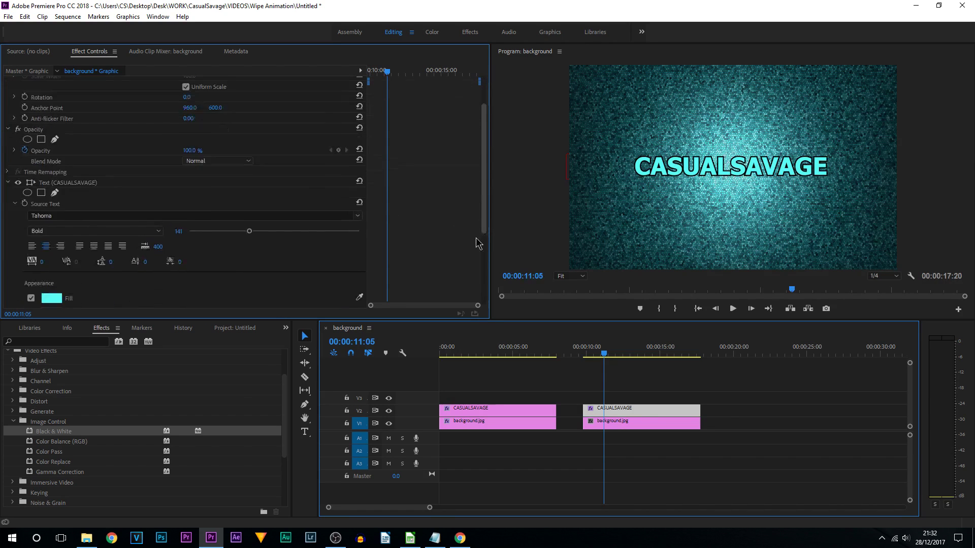
pyautogui.scroll(-3, 477, 243)
pyautogui.click(51, 217)
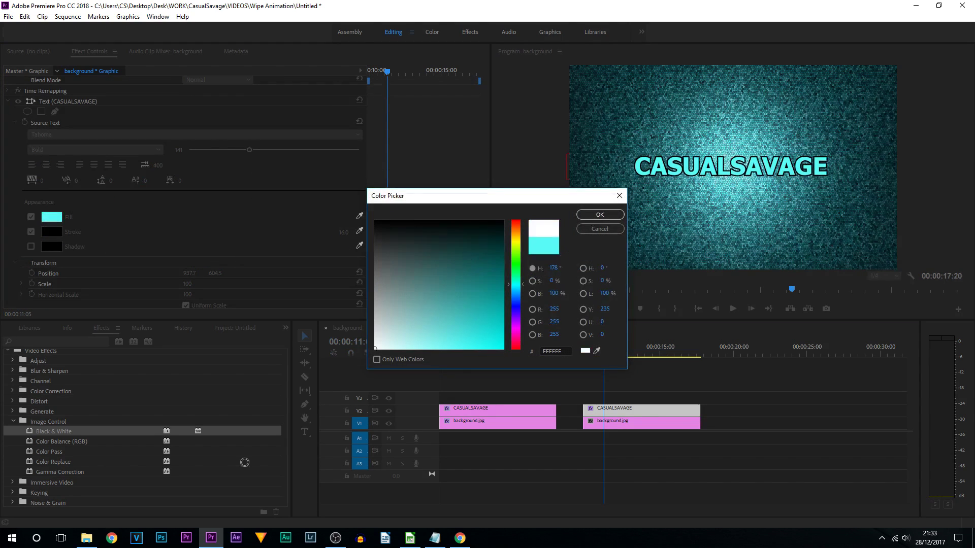
pyautogui.click(604, 215)
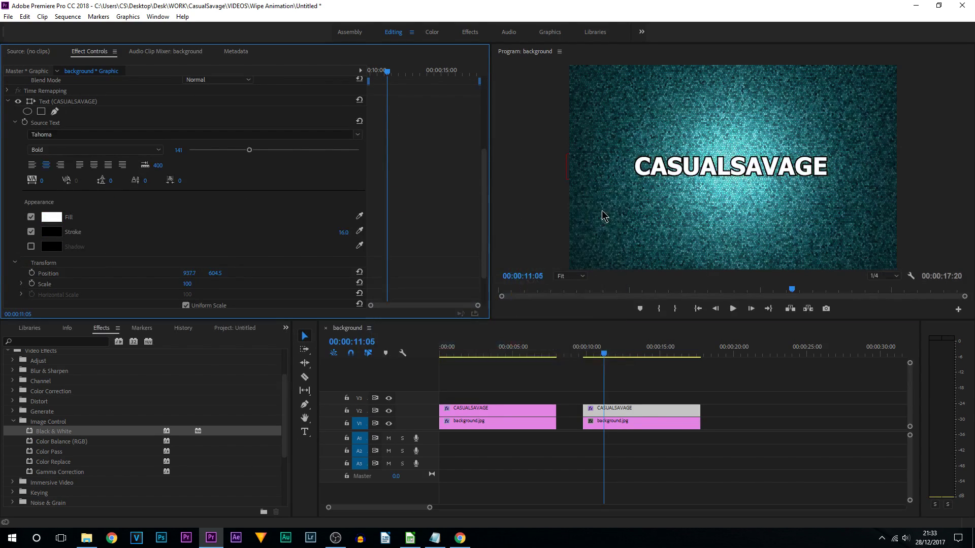
pyautogui.click(493, 350)
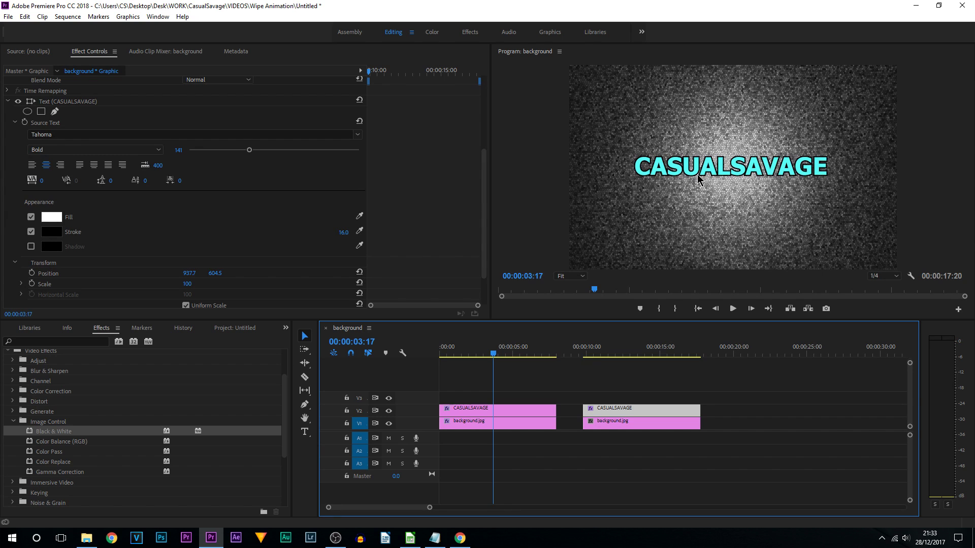
# Step: Preview both title versions, then deselect and return the playhead to 00:00:00:00
pyautogui.click(628, 352)
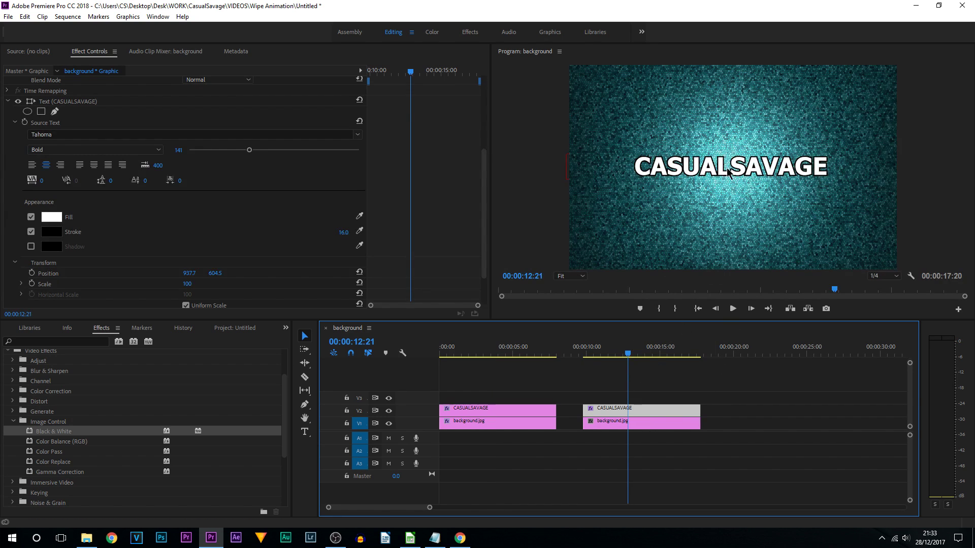
pyautogui.click(497, 356)
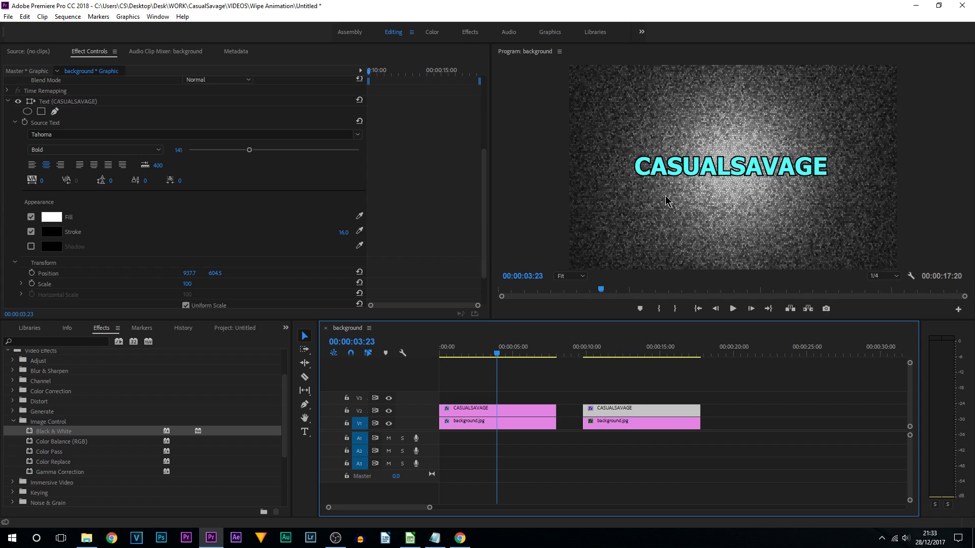
pyautogui.click(579, 401)
pyautogui.press('Home')
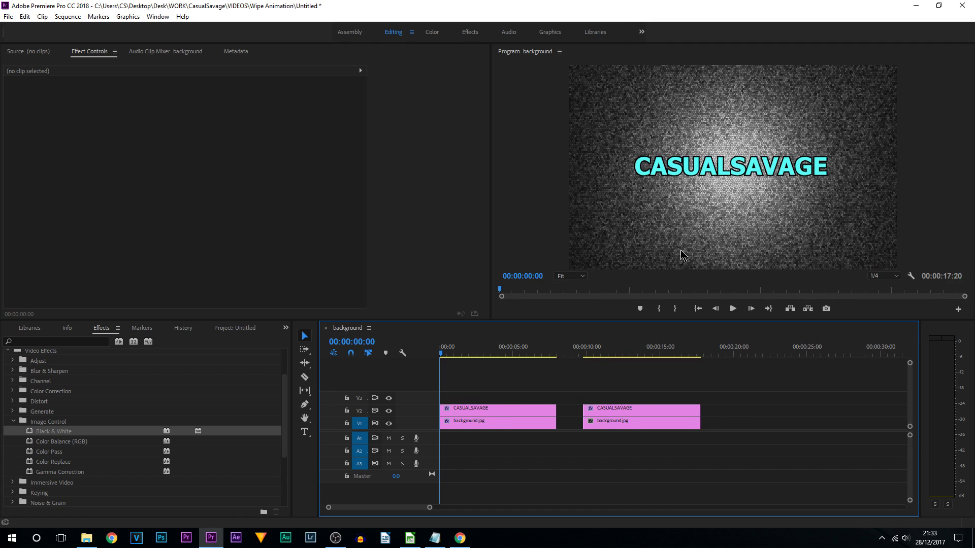
pyautogui.click(463, 410)
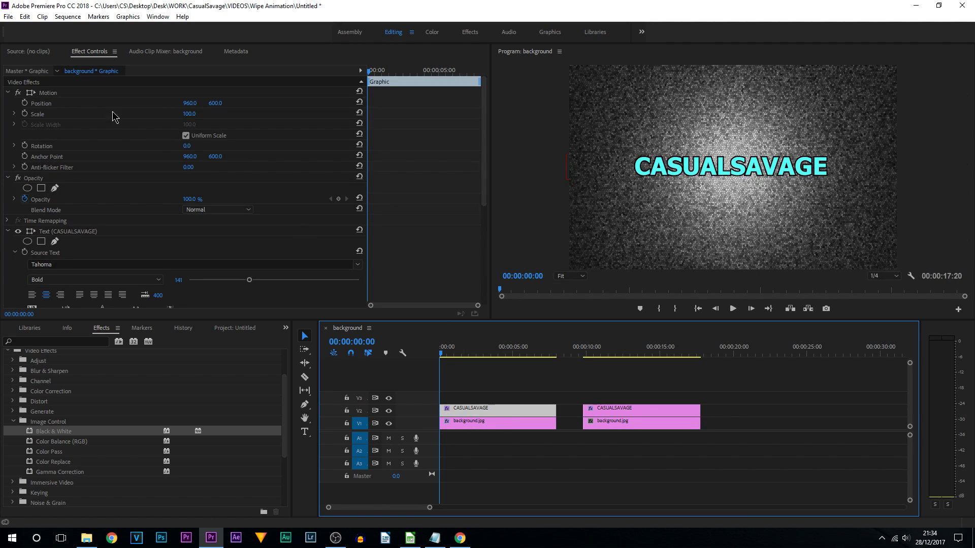
# Step: Keyframe the first title's Scale from 85 at the start to 125 at 00:00:07:13, nudging the end keyframe
pyautogui.click(24, 114)
pyautogui.click(189, 113)
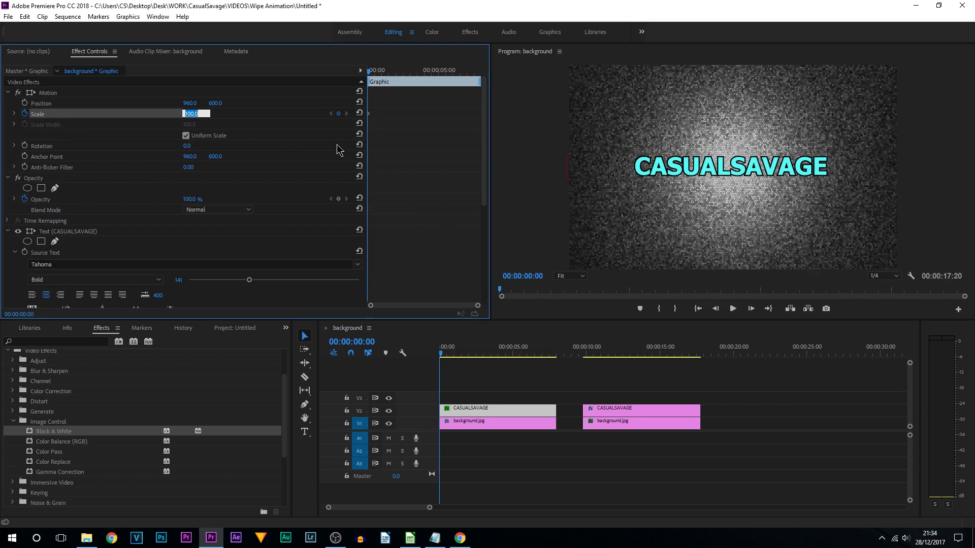
pyautogui.write('85')
pyautogui.press('Return')
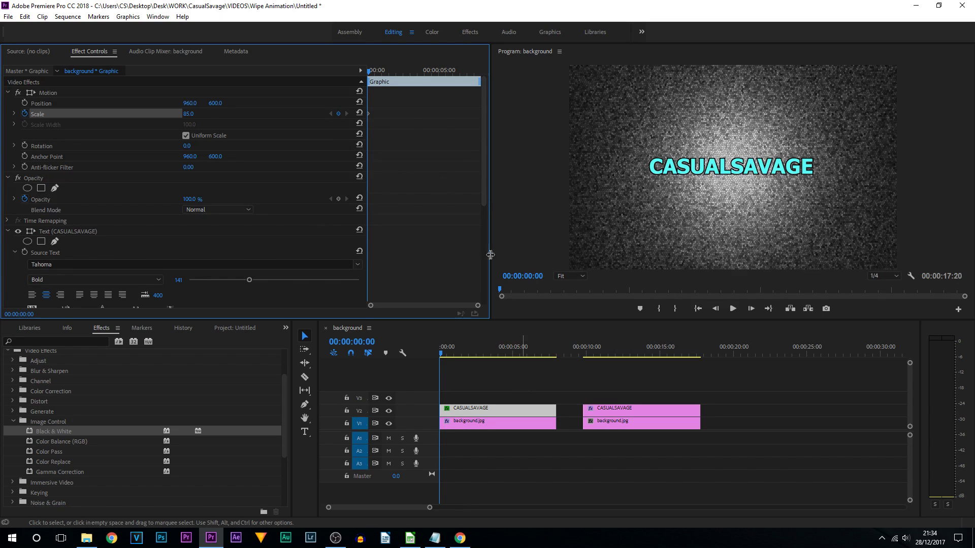
pyautogui.click(549, 348)
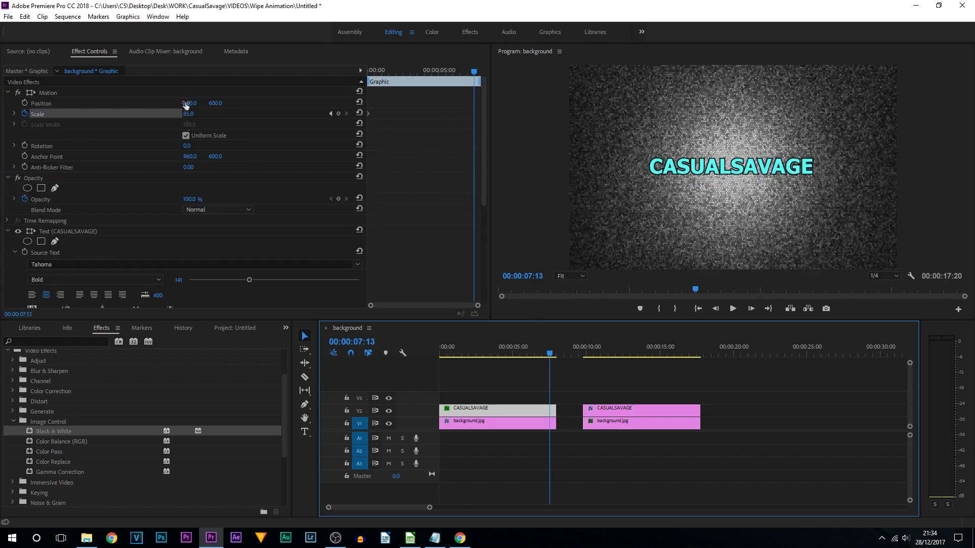
pyautogui.press('Tab')
pyautogui.write('125')
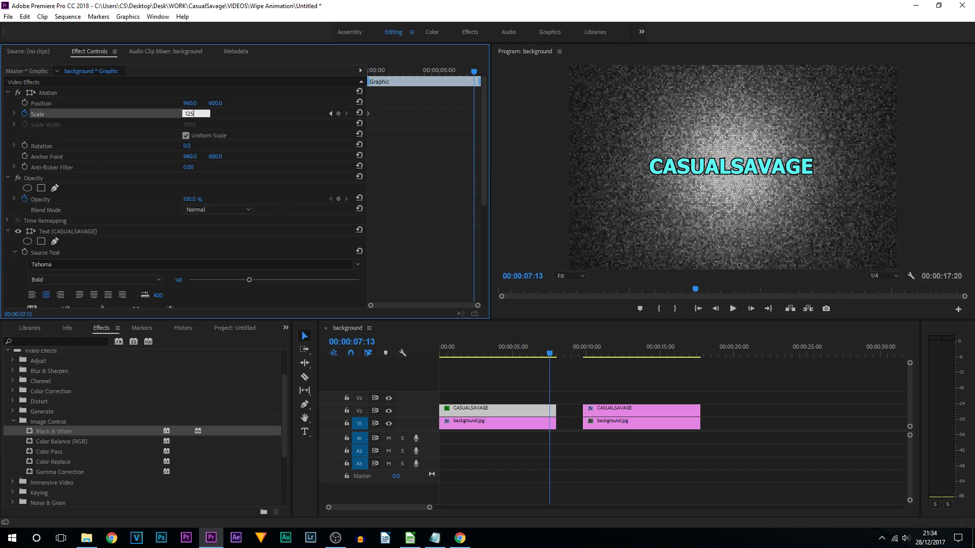
pyautogui.press('Return')
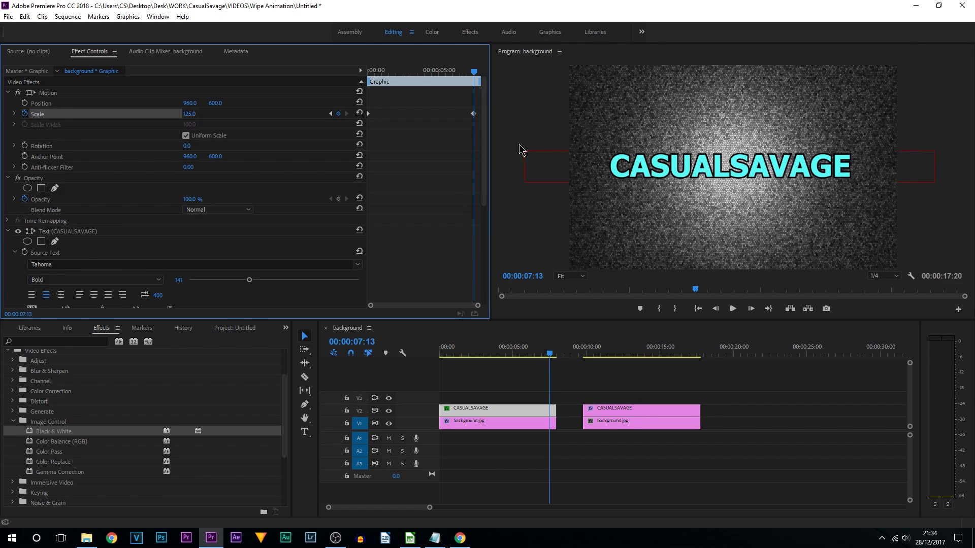
pyautogui.moveTo(475, 116)
pyautogui.mouseDown()
pyautogui.moveTo(491, 124)
pyautogui.moveTo(480, 119)
pyautogui.mouseUp()
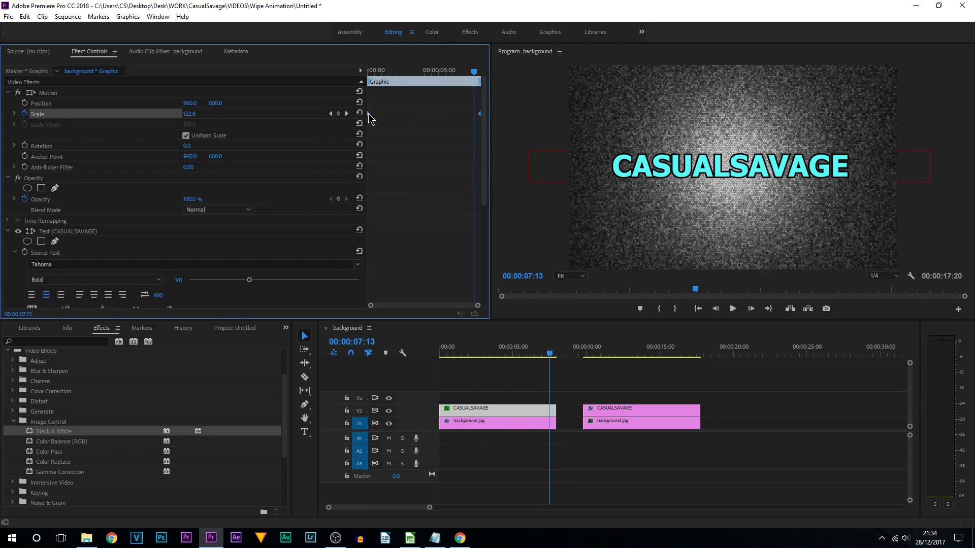
# Step: Copy the first title's Scale keyframes
pyautogui.rightClick(368, 113)
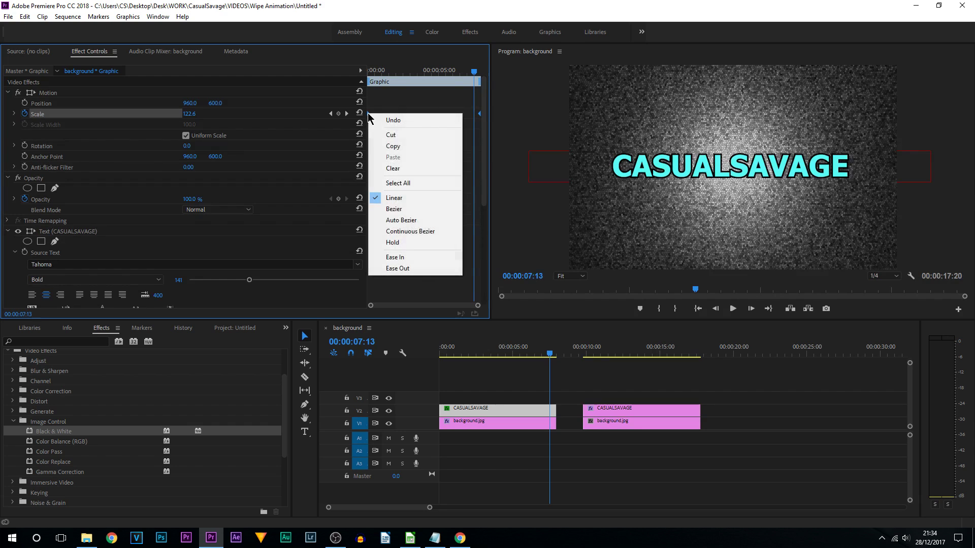
pyautogui.click(403, 142)
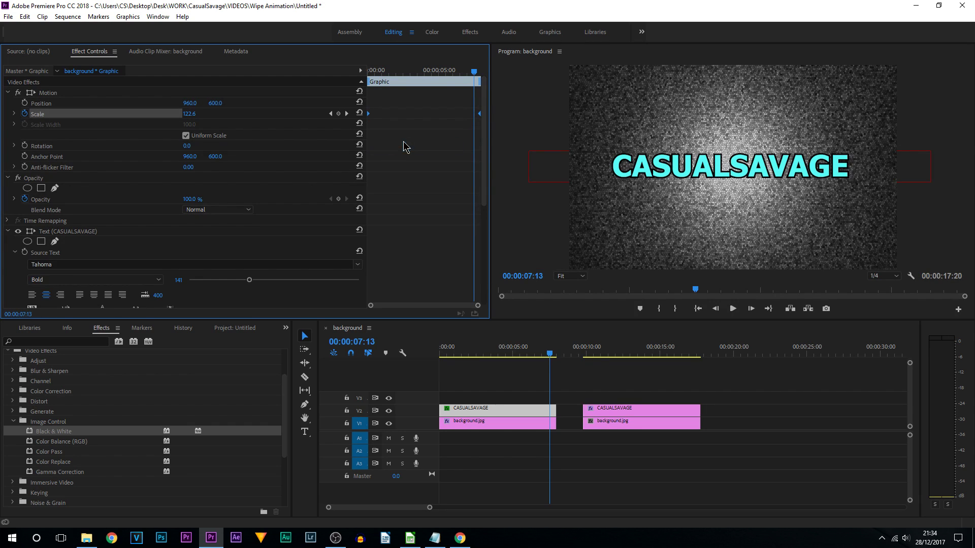
pyautogui.click(610, 410)
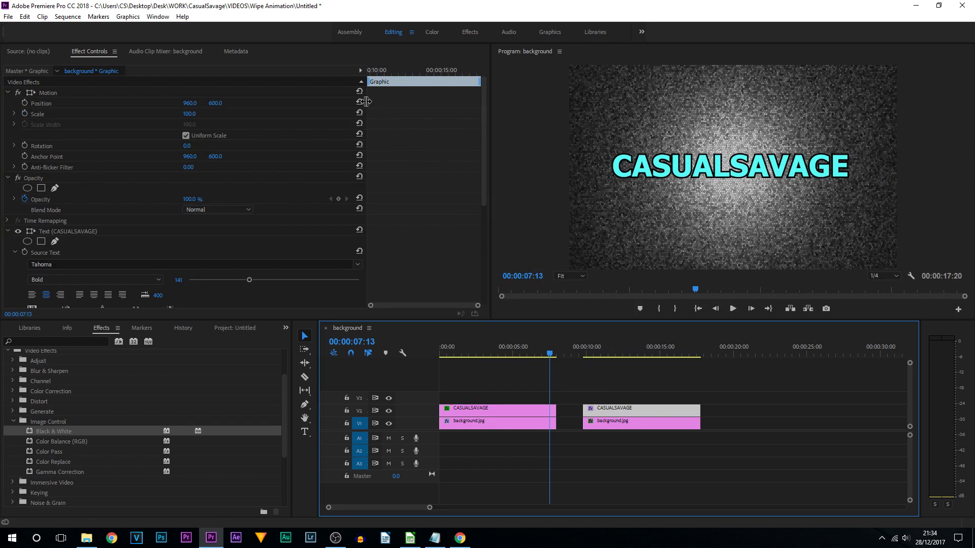
# Step: Paste the copied Scale keyframes at the start of the second title
pyautogui.click(25, 114)
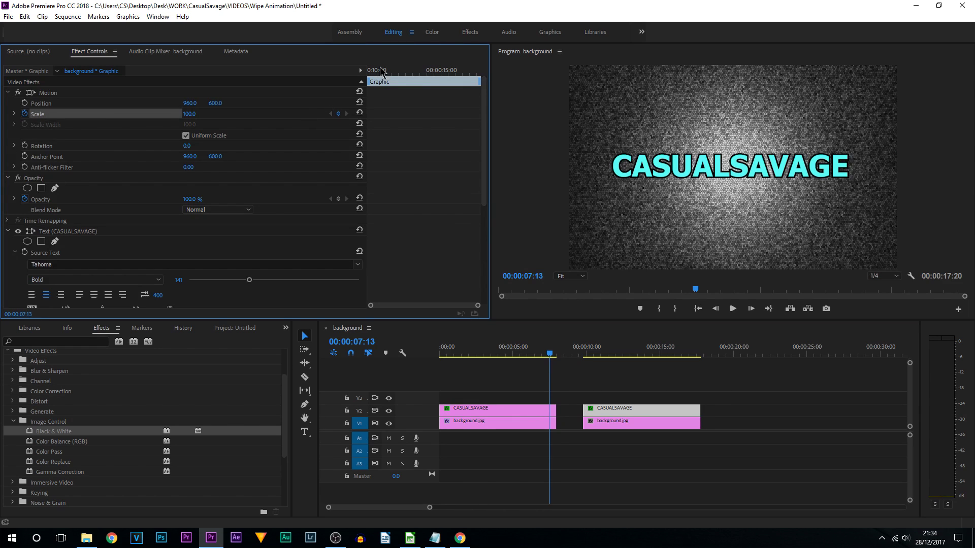
pyautogui.moveTo(385, 68)
pyautogui.mouseDown()
pyautogui.moveTo(304, 72)
pyautogui.moveTo(367, 76)
pyautogui.mouseUp()
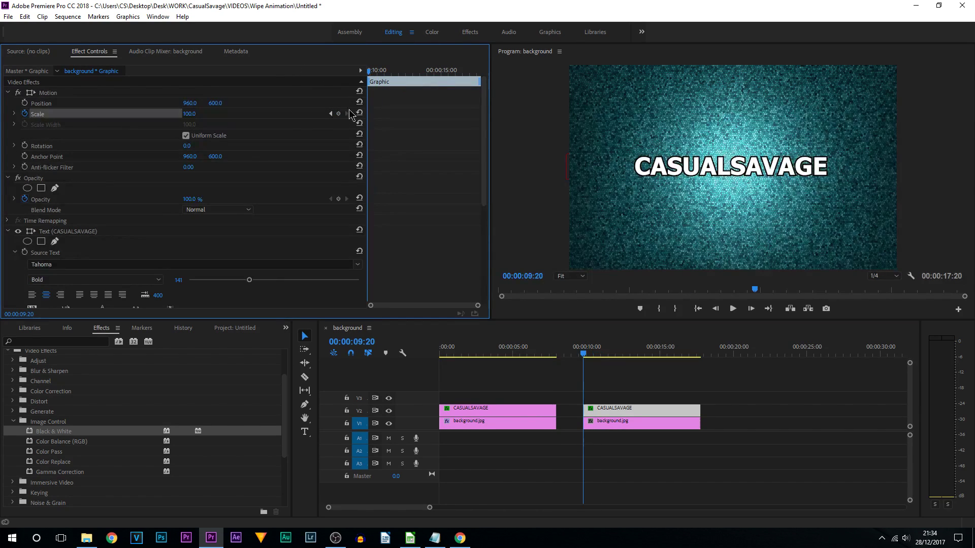
pyautogui.rightClick(370, 117)
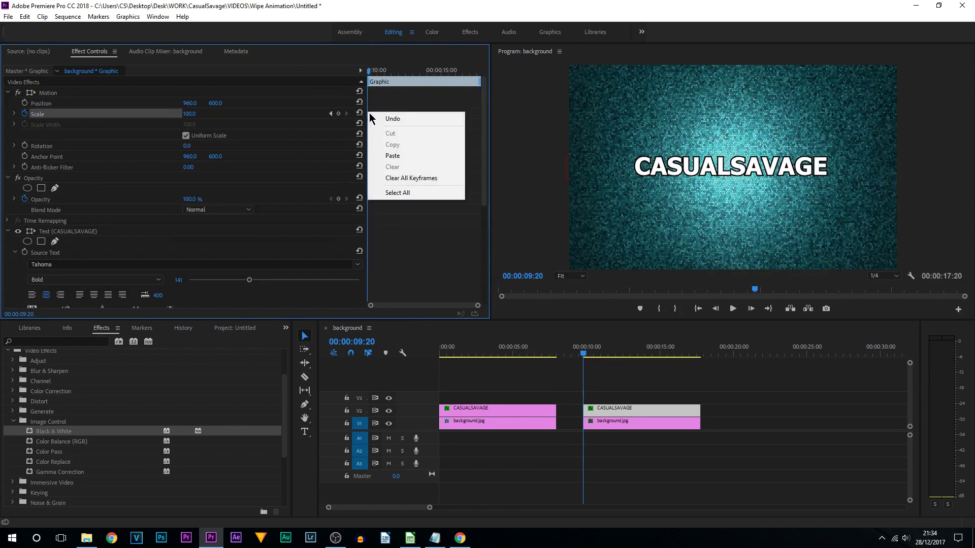
pyautogui.click(404, 154)
# Step: Play and scrub both titles' scale animations, then select the second text and background clips
pyautogui.click(589, 356)
pyautogui.press('space')
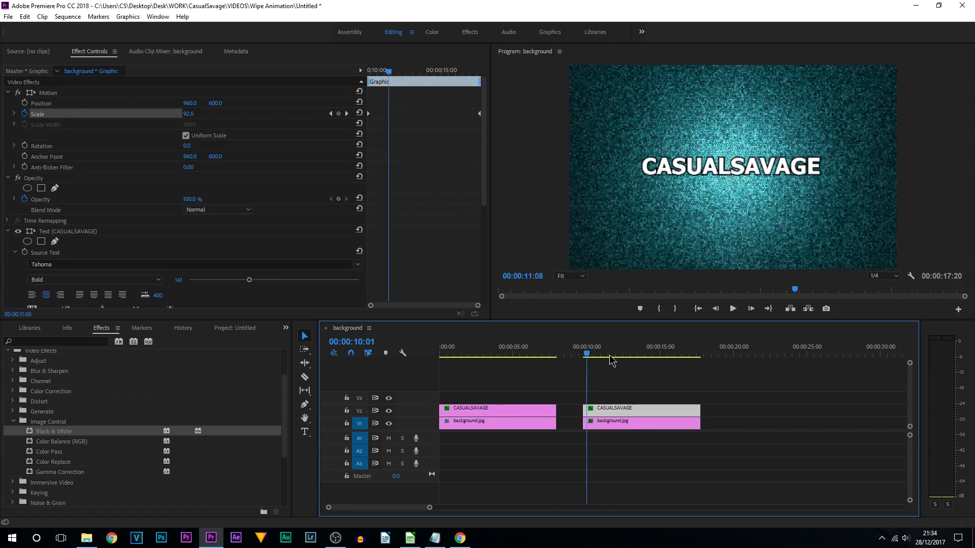
pyautogui.moveTo(696, 358)
pyautogui.mouseDown()
pyautogui.moveTo(708, 355)
pyautogui.moveTo(683, 356)
pyautogui.mouseUp()
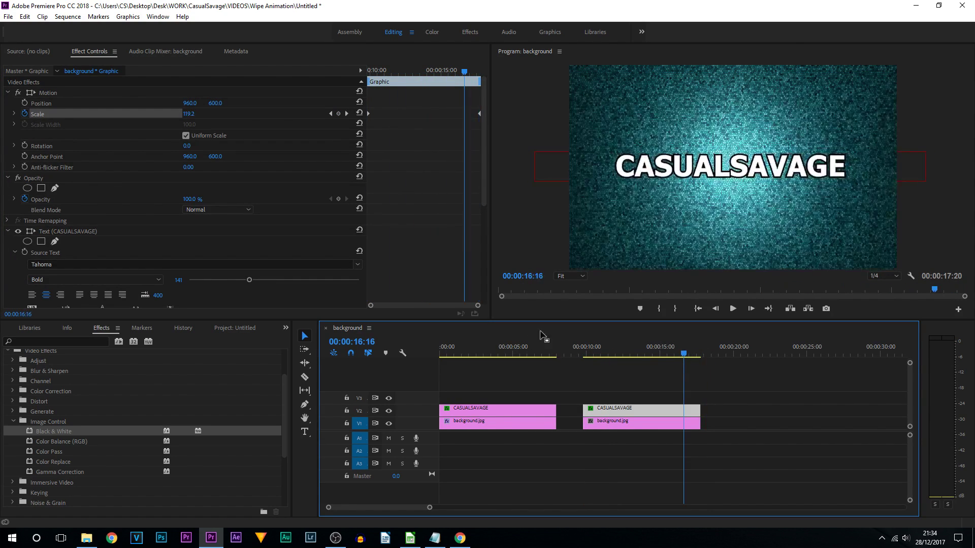
pyautogui.moveTo(435, 344); pyautogui.dragTo(633, 354)
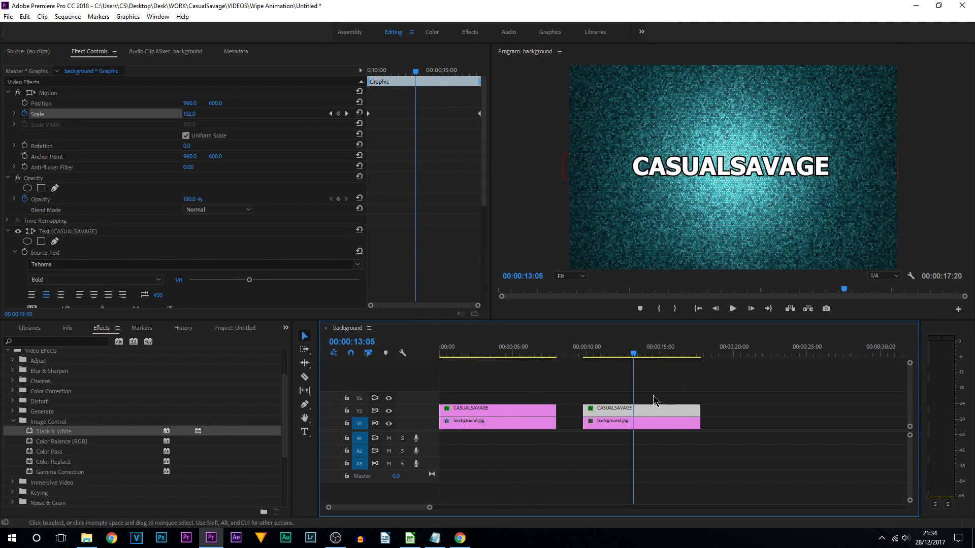
pyautogui.moveTo(594, 396); pyautogui.dragTo(683, 431)
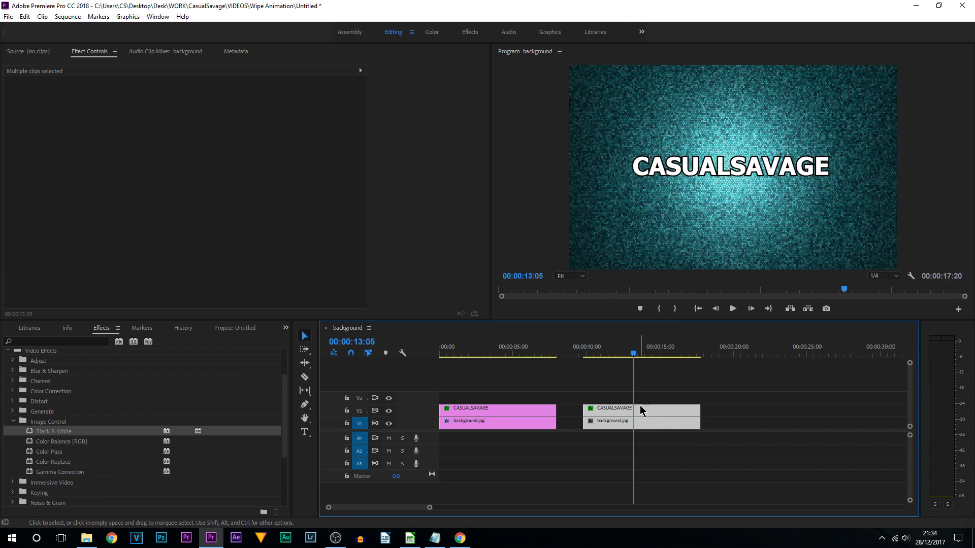
# Step: Nest the second title and background as a COLOR sequence and place it on V3 at 00:00
pyautogui.rightClick(636, 414)
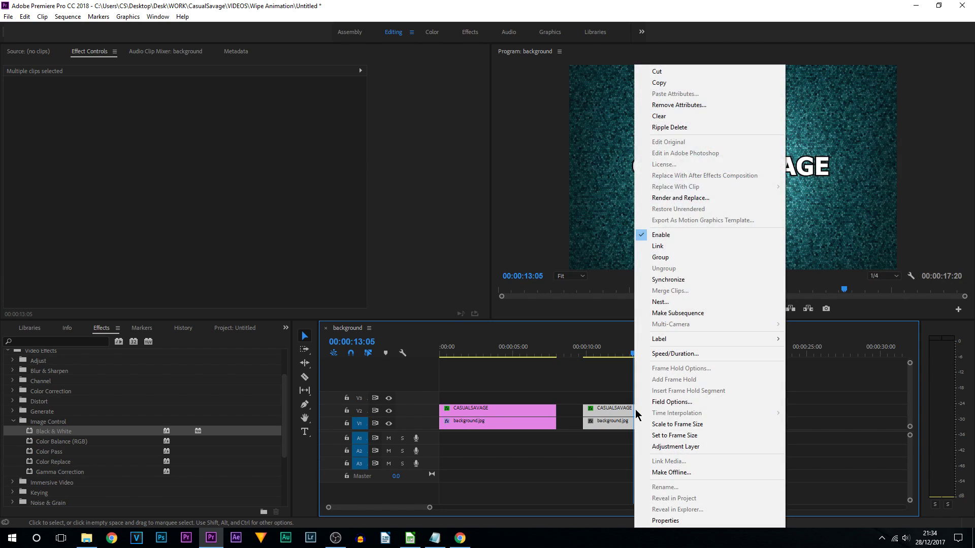
pyautogui.click(693, 303)
pyautogui.write('COLOR')
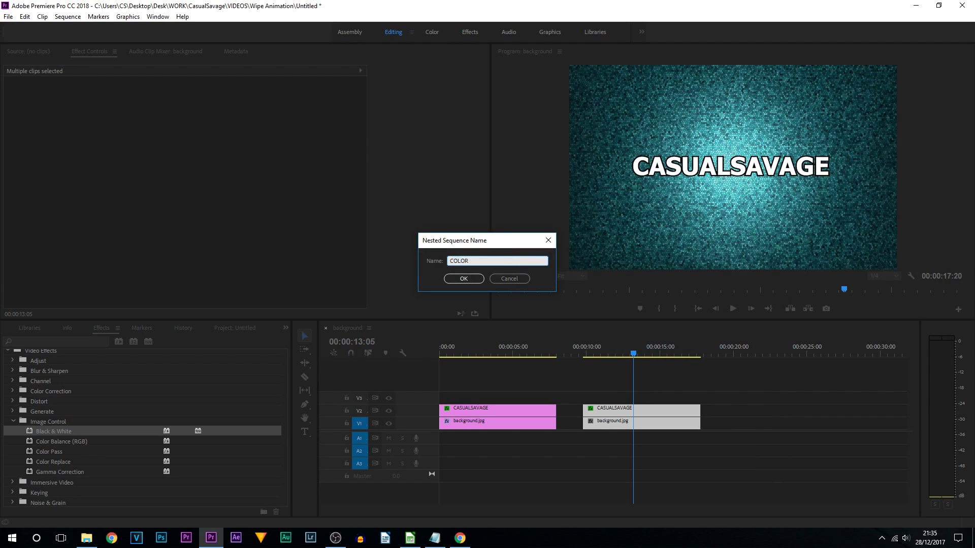
pyautogui.press('Return')
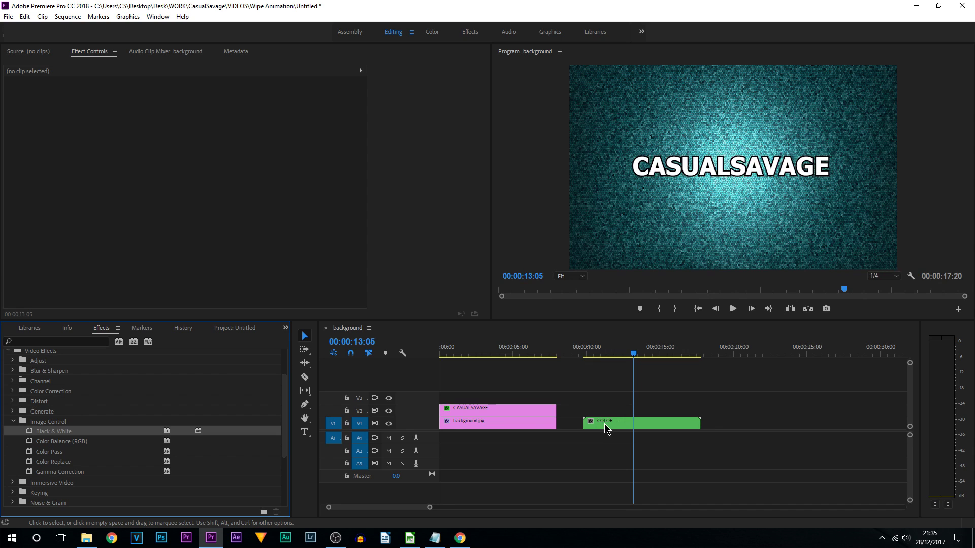
pyautogui.moveTo(605, 425); pyautogui.dragTo(454, 401)
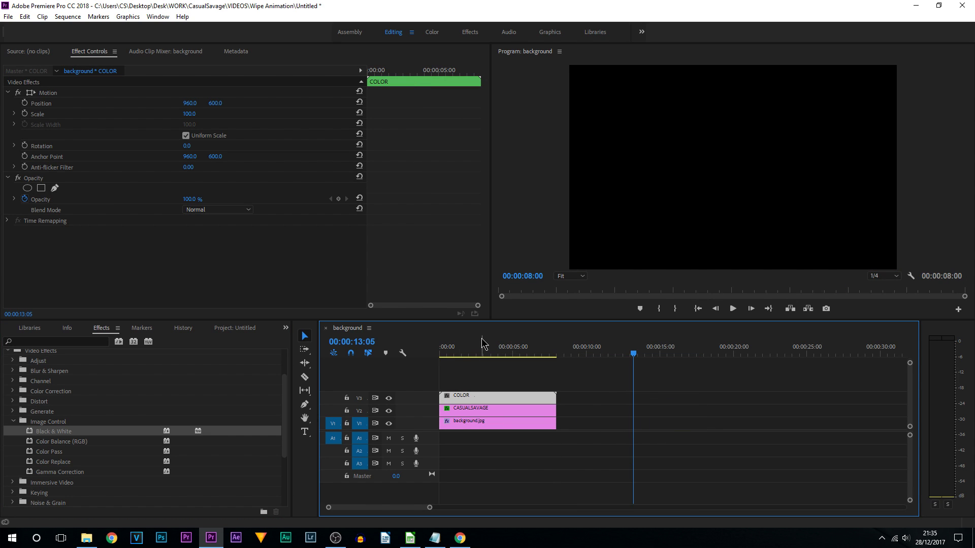
pyautogui.click(482, 344)
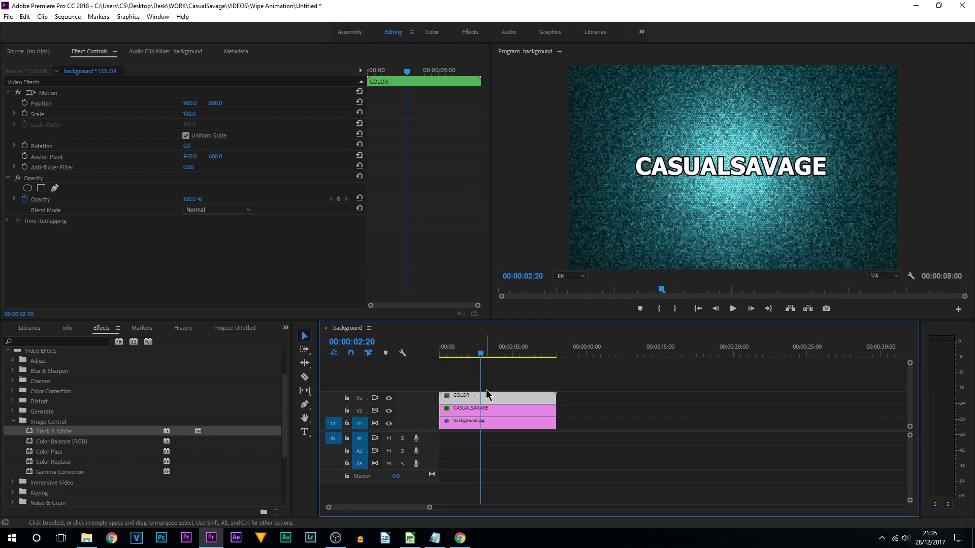
# Step: Scrub the stacked clips, then step back from 00:00:04:00 to 00:00:03:24
pyautogui.click(552, 354)
pyautogui.moveTo(553, 356); pyautogui.dragTo(559, 355)
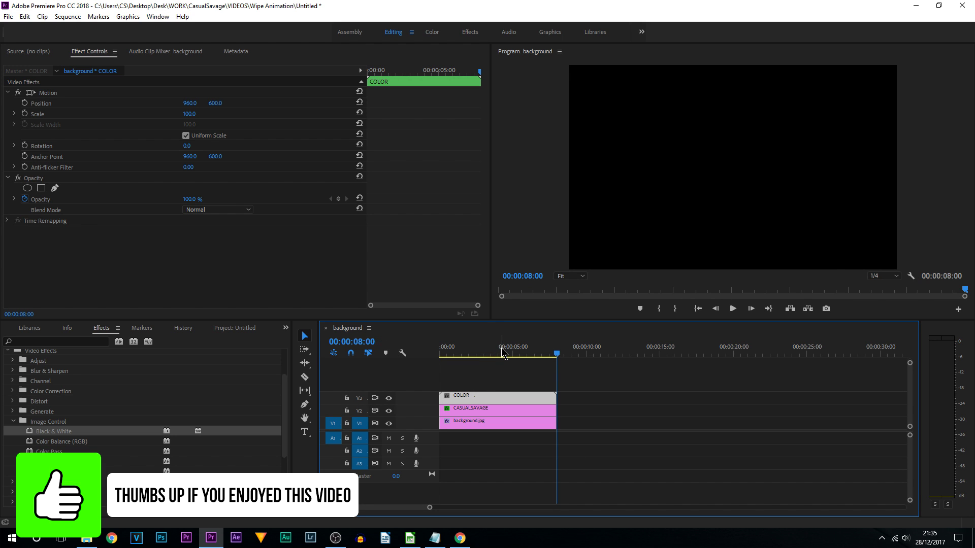
pyautogui.moveTo(502, 354); pyautogui.dragTo(500, 355)
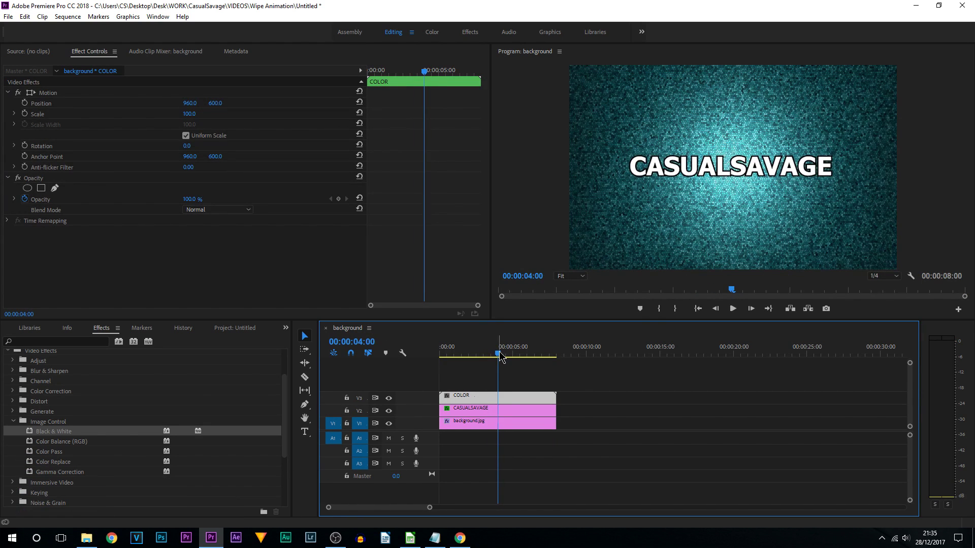
pyautogui.click(717, 309)
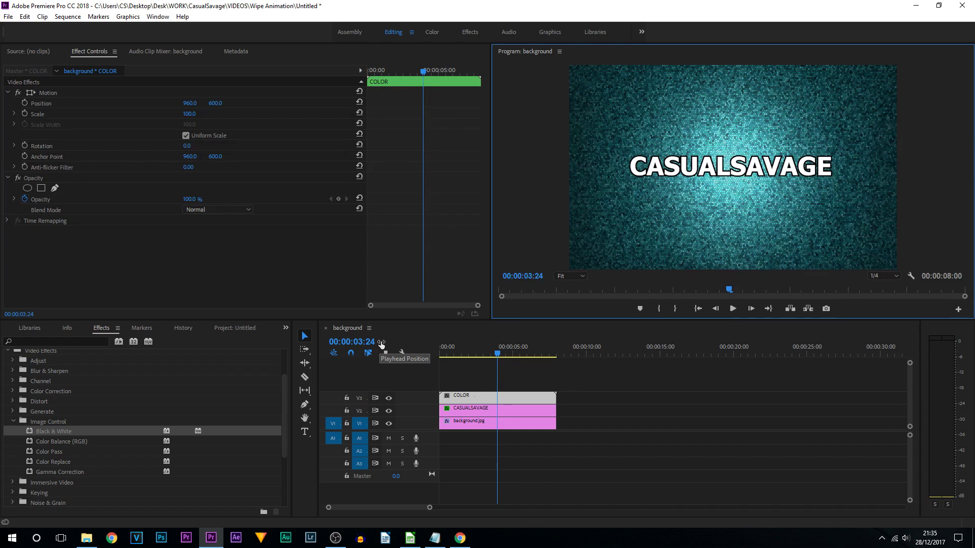
# Step: Add sequence markers at 00:00:03:10 and 00:00:04:15
pyautogui.moveTo(382, 344); pyautogui.dragTo(375, 345)
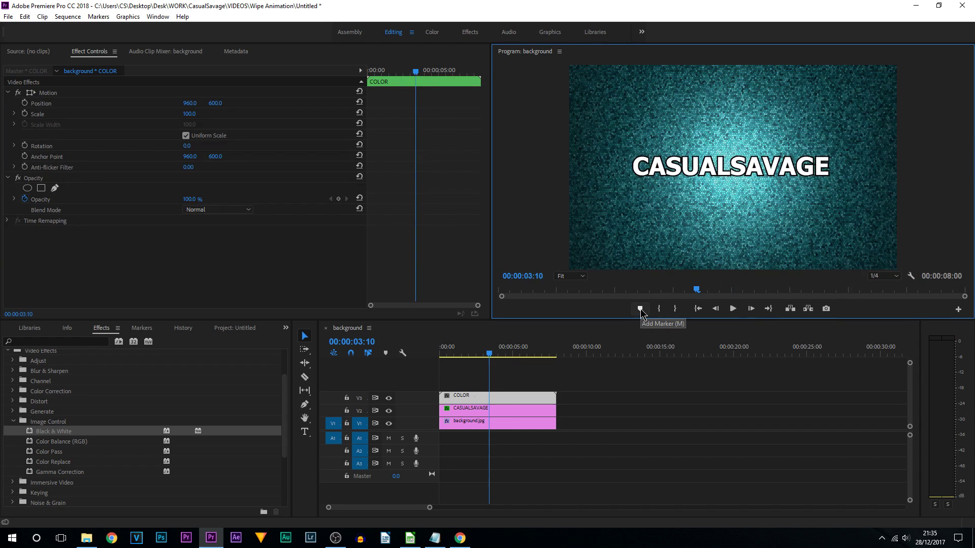
pyautogui.click(640, 309)
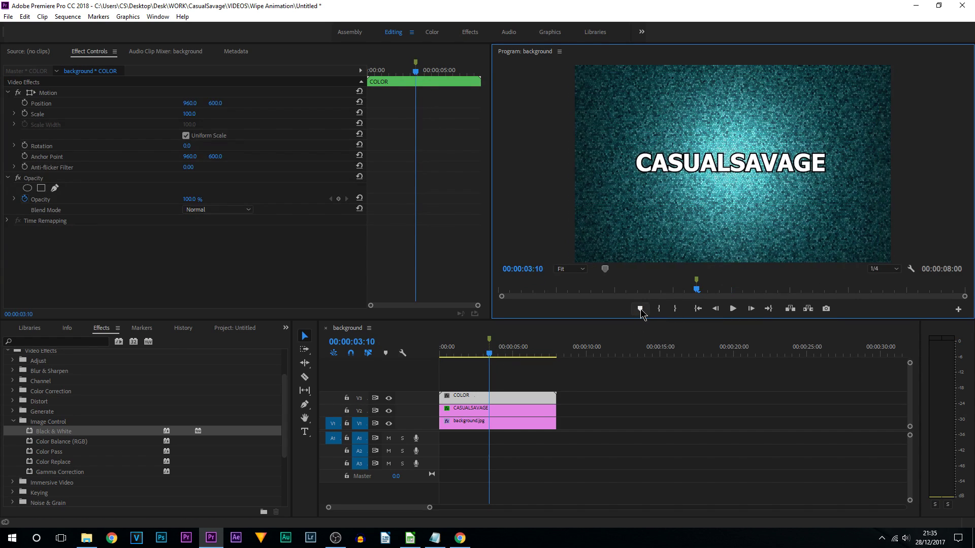
pyautogui.click(499, 355)
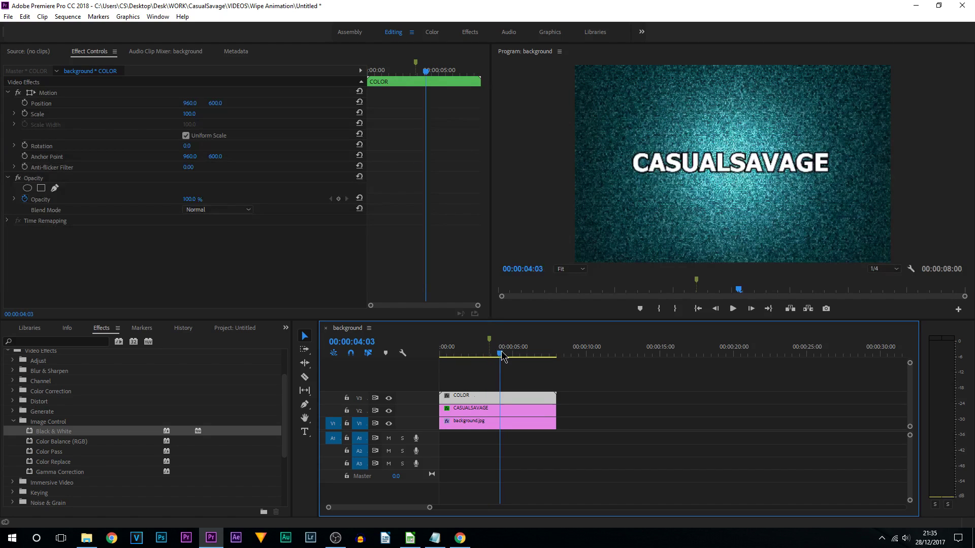
pyautogui.click(499, 354)
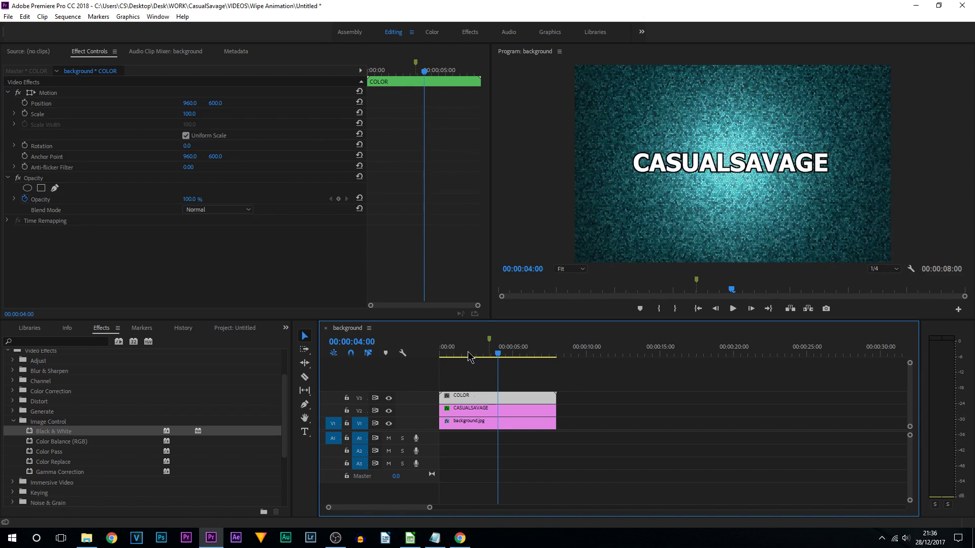
pyautogui.click(508, 353)
pyautogui.click(507, 354)
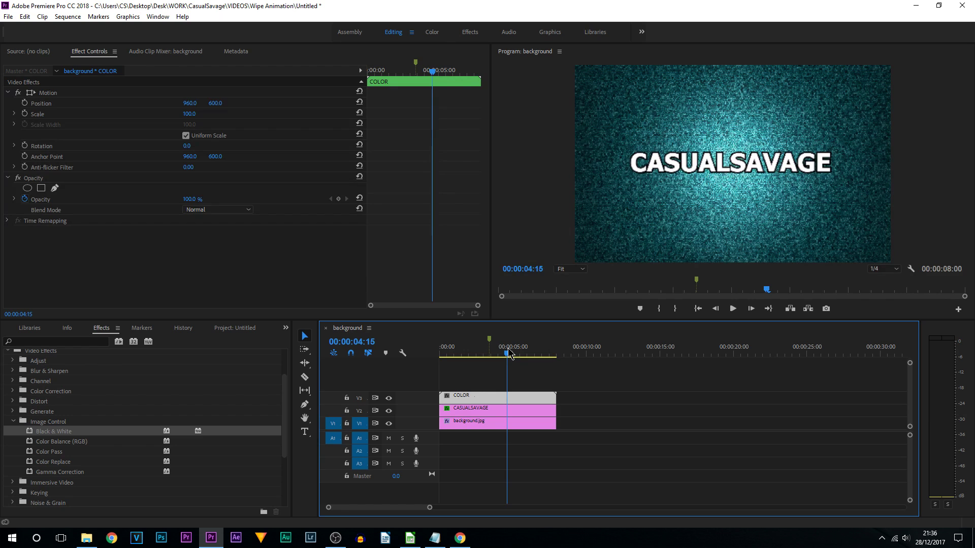
pyautogui.click(638, 310)
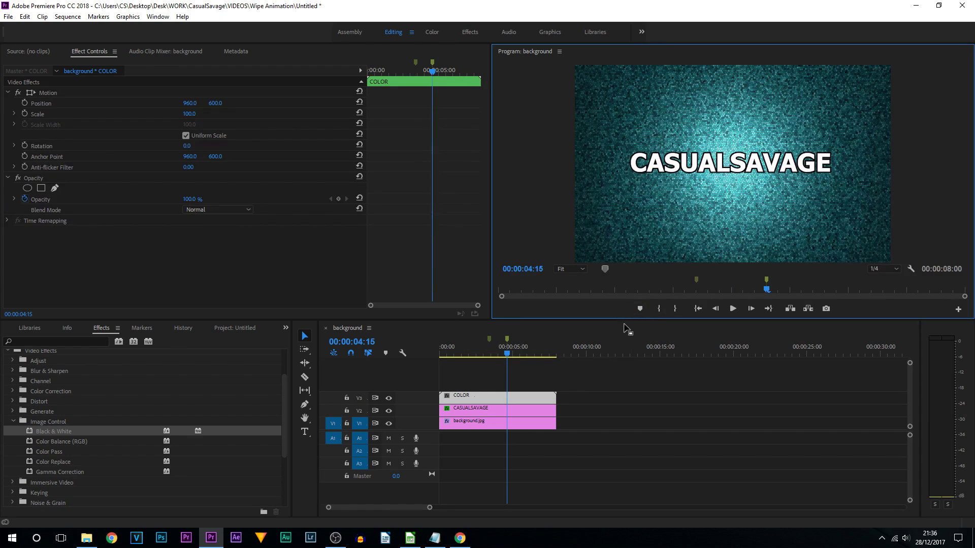
# Step: Trim the COLOR clip's start to the 00:00:03:10 marker
pyautogui.click(491, 345)
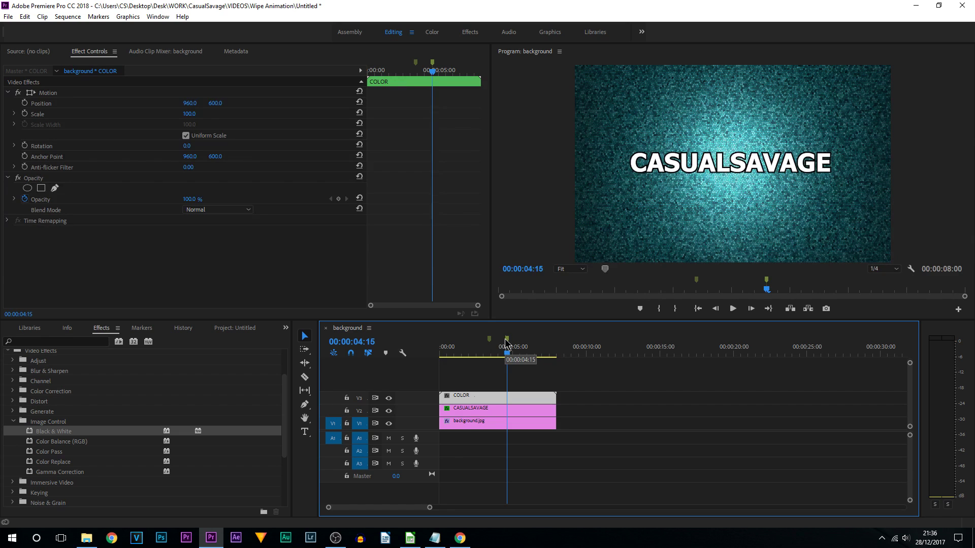
pyautogui.click(489, 346)
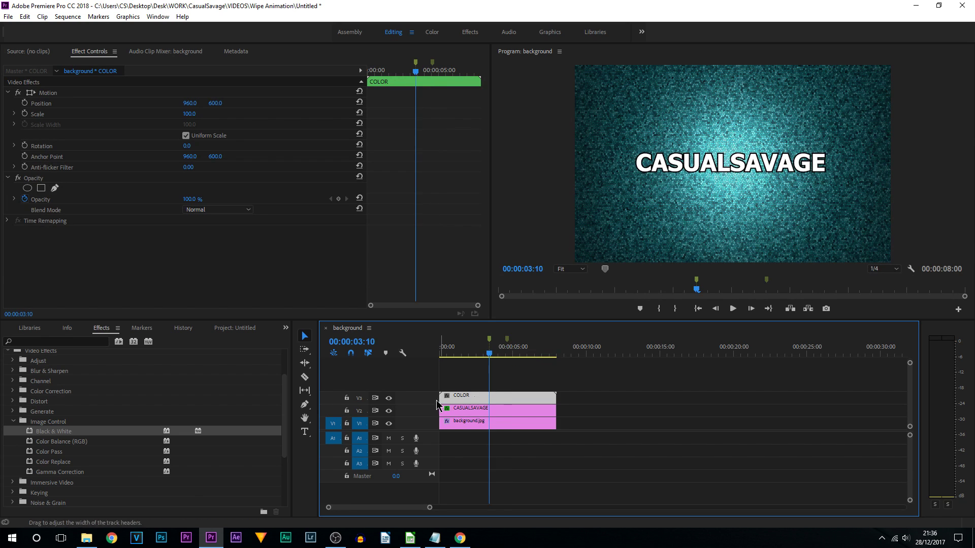
pyautogui.moveTo(441, 395); pyautogui.dragTo(489, 397)
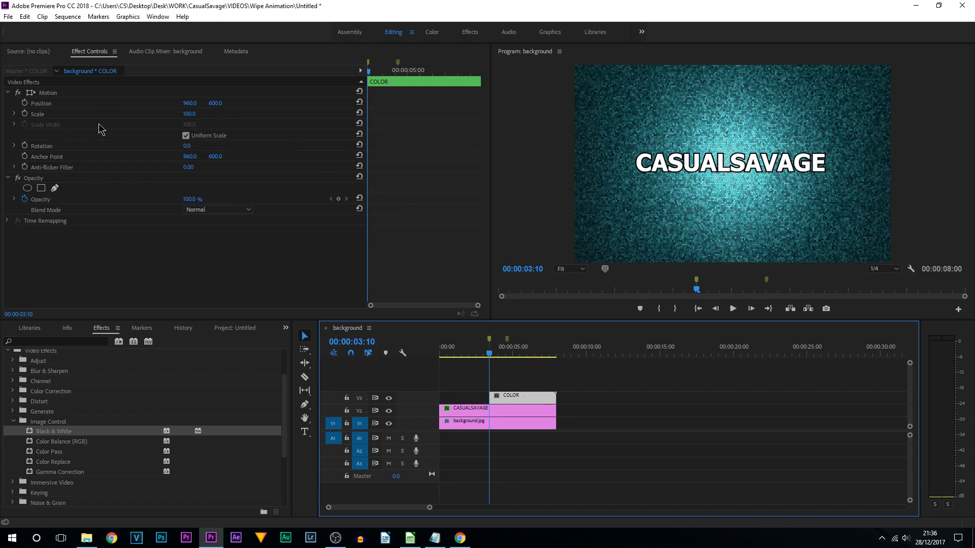
# Step: Add a 4-point polygon mask to the COLOR clip, moved left of the title and rotated diagonally
pyautogui.click(41, 189)
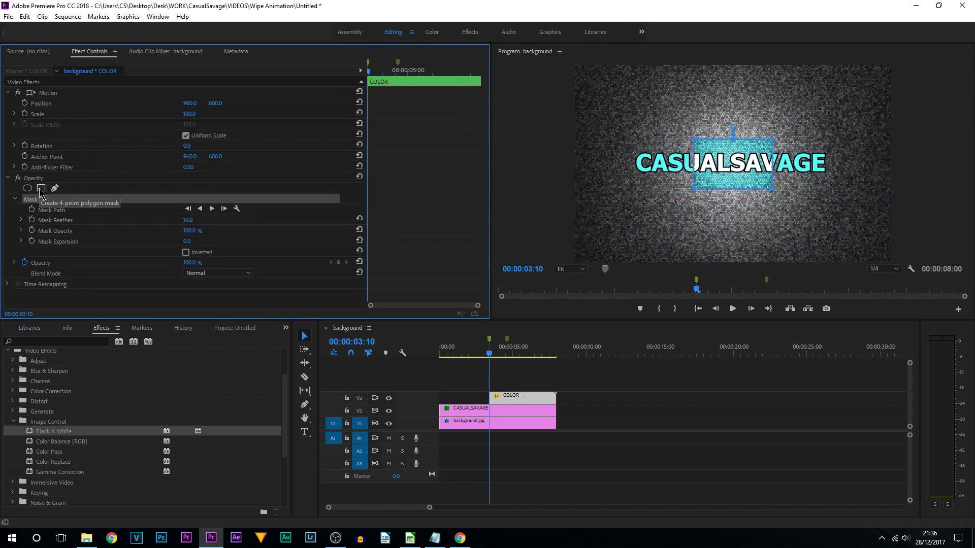
pyautogui.moveTo(740, 163); pyautogui.dragTo(540, 240)
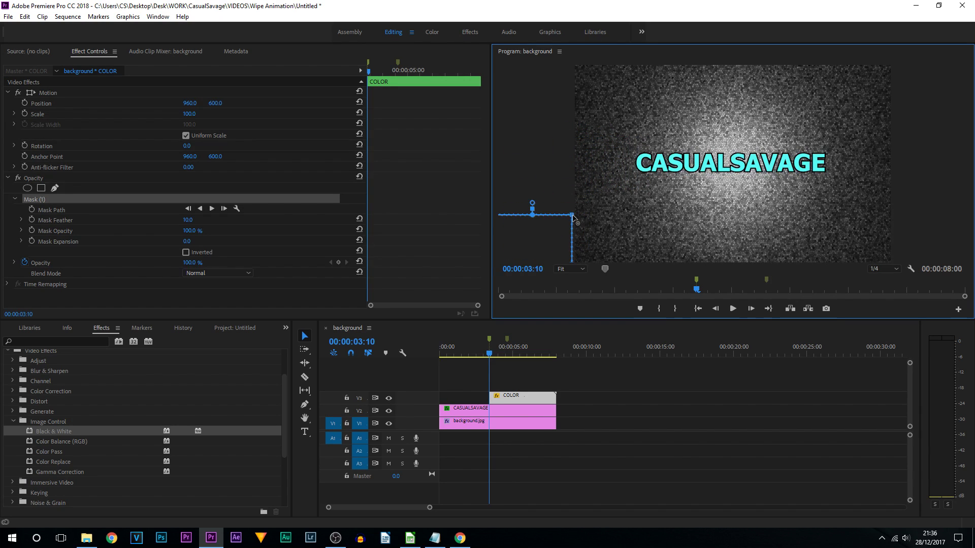
pyautogui.moveTo(574, 213); pyautogui.dragTo(508, 115)
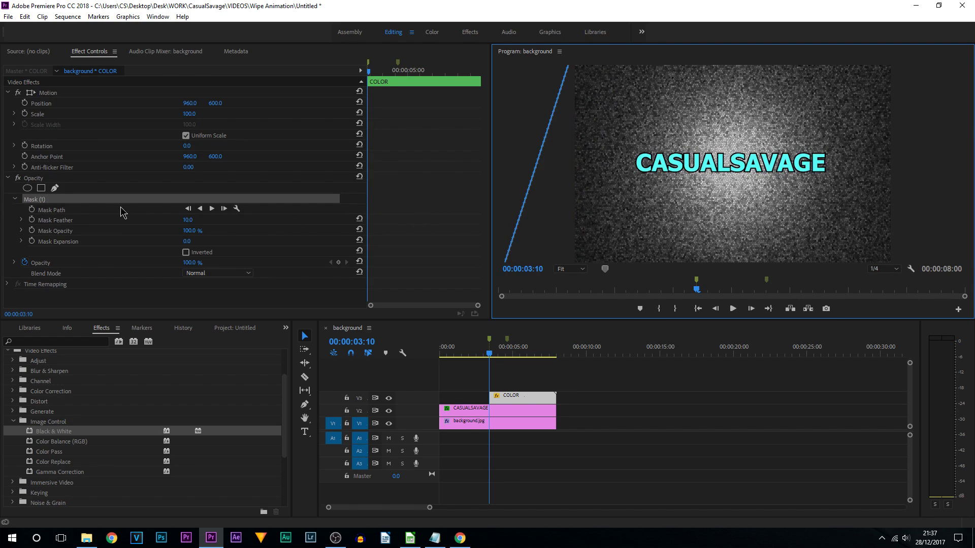
# Step: Keyframe Mask Path and Mask Expansion at 00:00:03:10, then slide the mask right to reveal cyan on the left
pyautogui.click(31, 210)
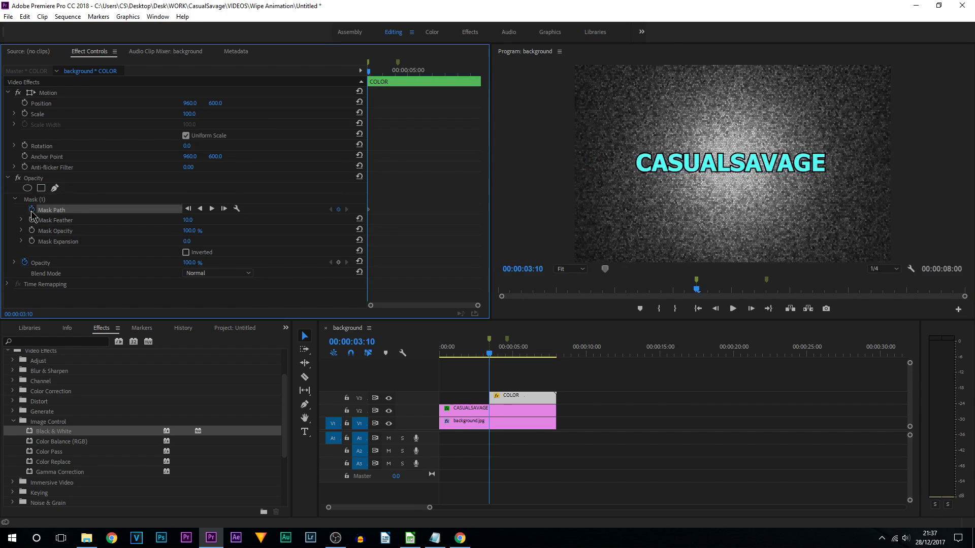
pyautogui.click(31, 241)
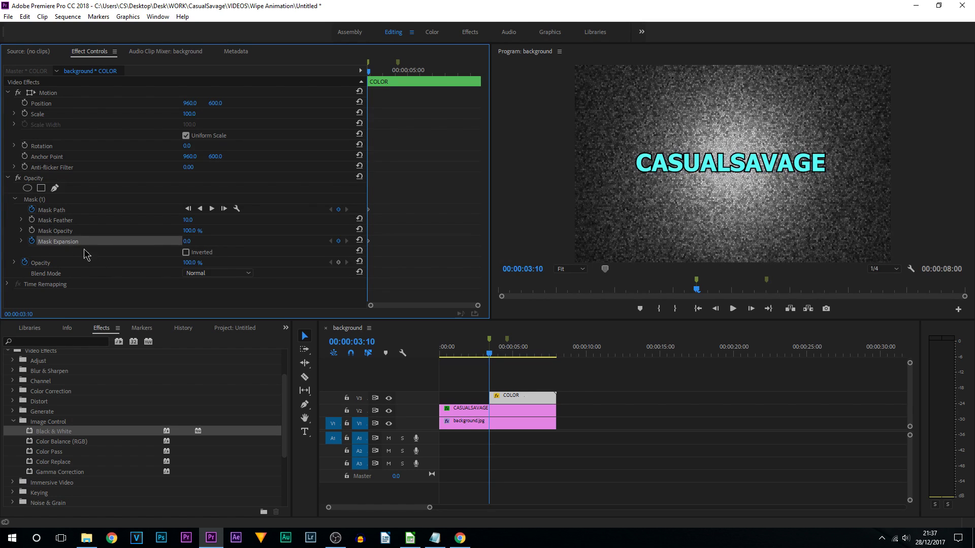
pyautogui.click(36, 201)
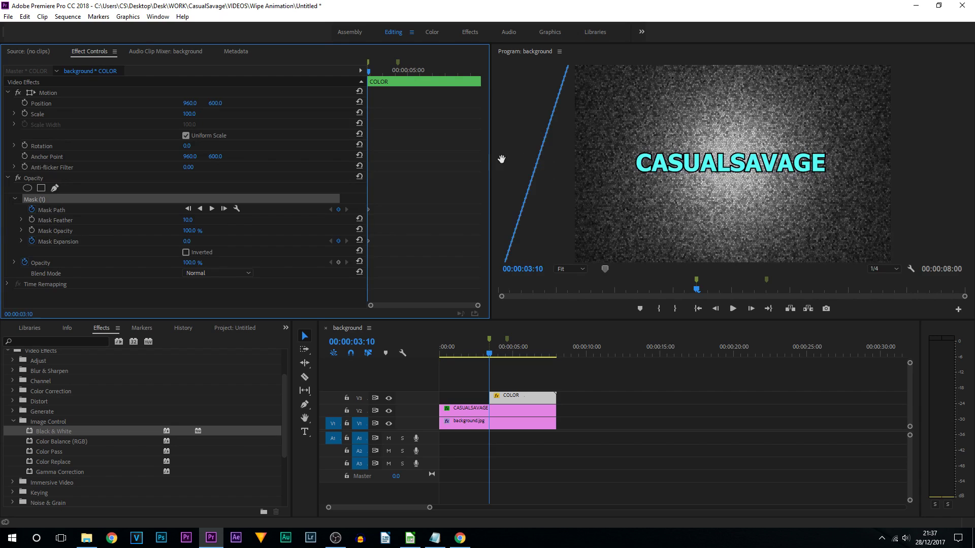
pyautogui.moveTo(502, 159); pyautogui.dragTo(649, 163)
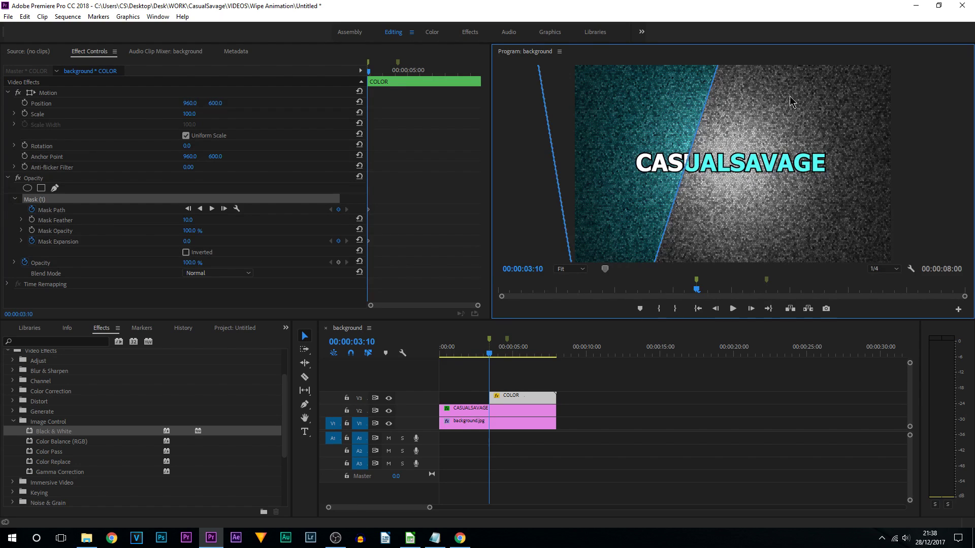
# Step: Set the Program monitor magnification to 25% to see the whole mask
pyautogui.rightClick(644, 123)
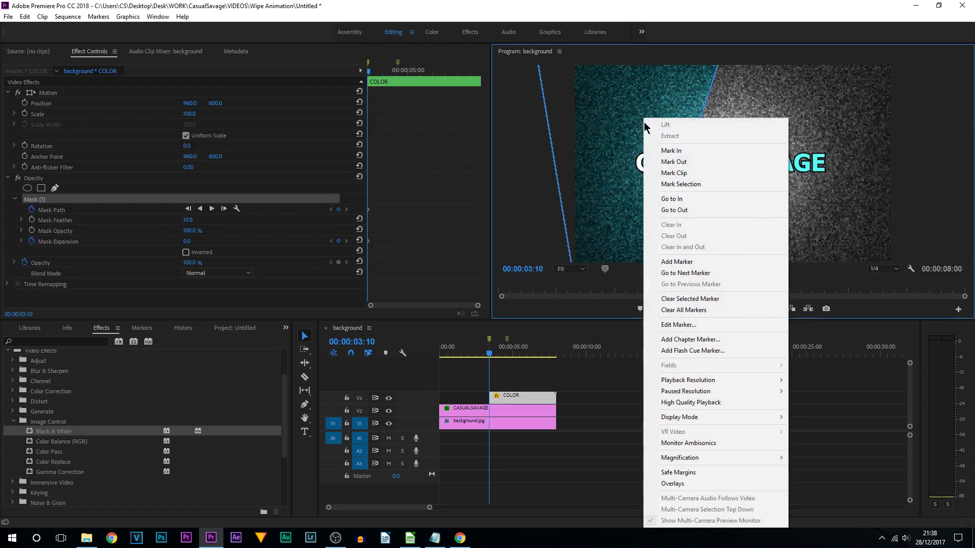
pyautogui.moveTo(691, 458)
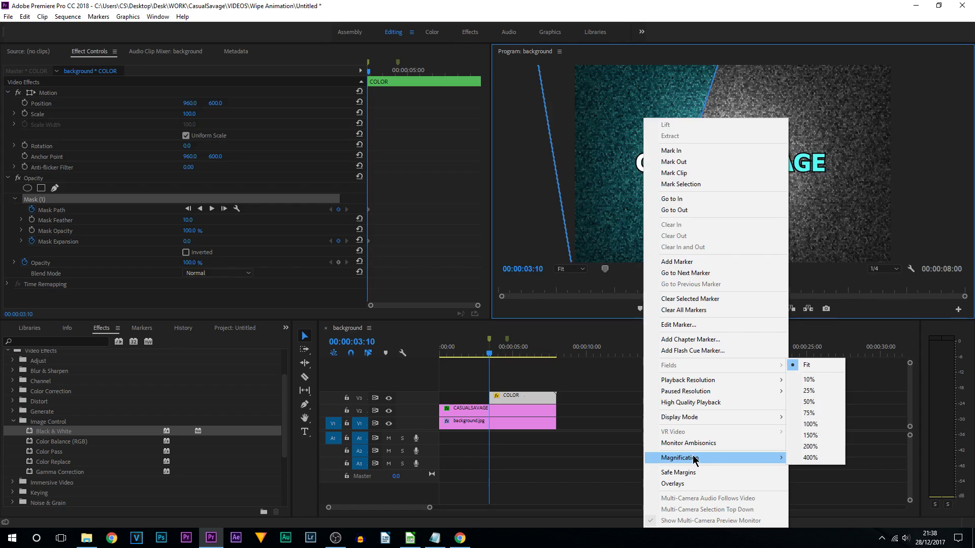
pyautogui.click(809, 391)
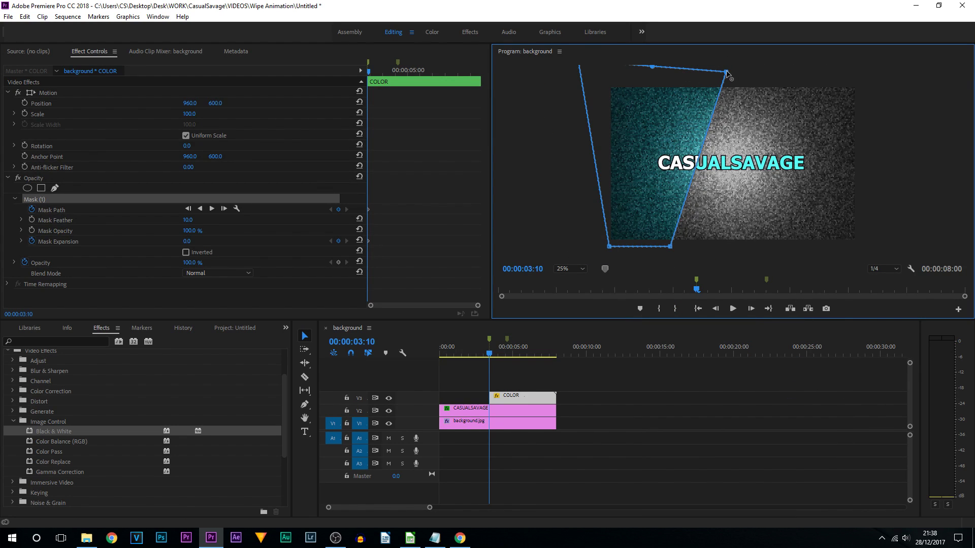
# Step: Pull the mask's right corners outward, raise Mask Expansion to 1000, and return to 00:00:01:24
pyautogui.moveTo(727, 72); pyautogui.dragTo(821, 63)
pyautogui.moveTo(670, 247); pyautogui.dragTo(745, 247)
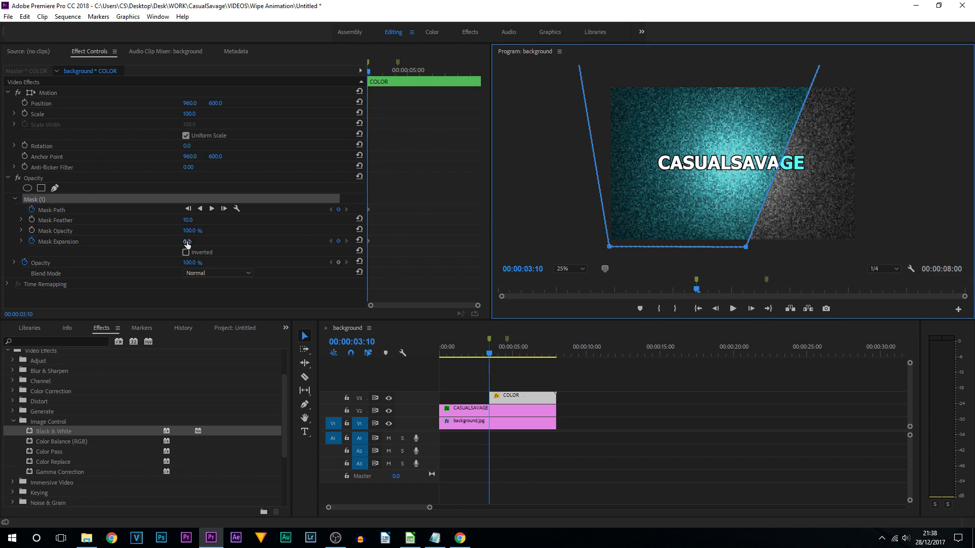
pyautogui.moveTo(187, 242); pyautogui.dragTo(330, 197)
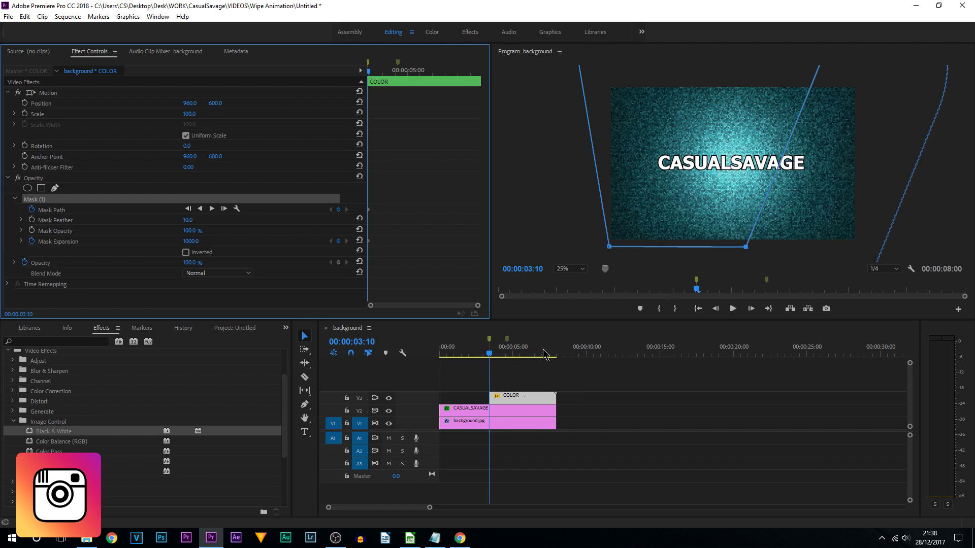
pyautogui.click(467, 349)
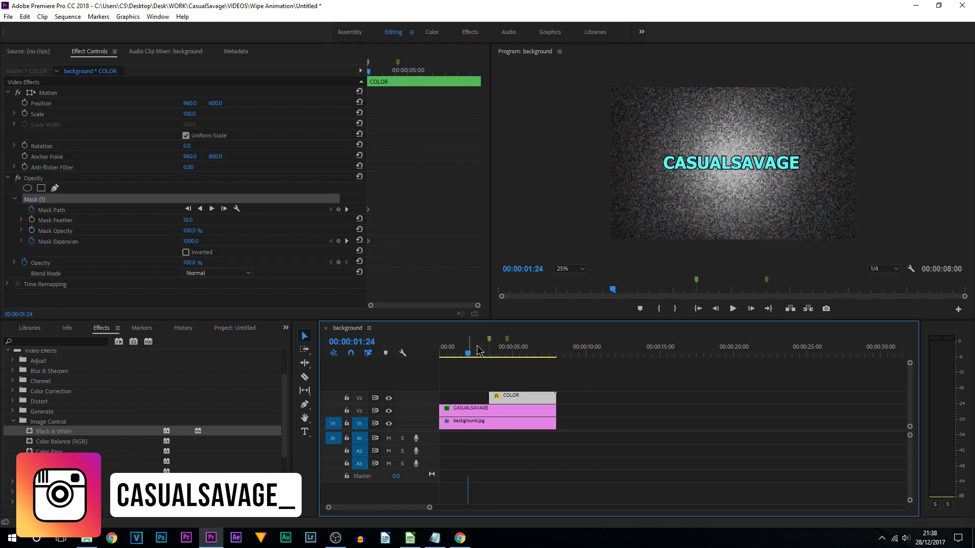
# Step: Play the sequence to preview the wipe, then return to 00:00:03:10
pyautogui.click(732, 310)
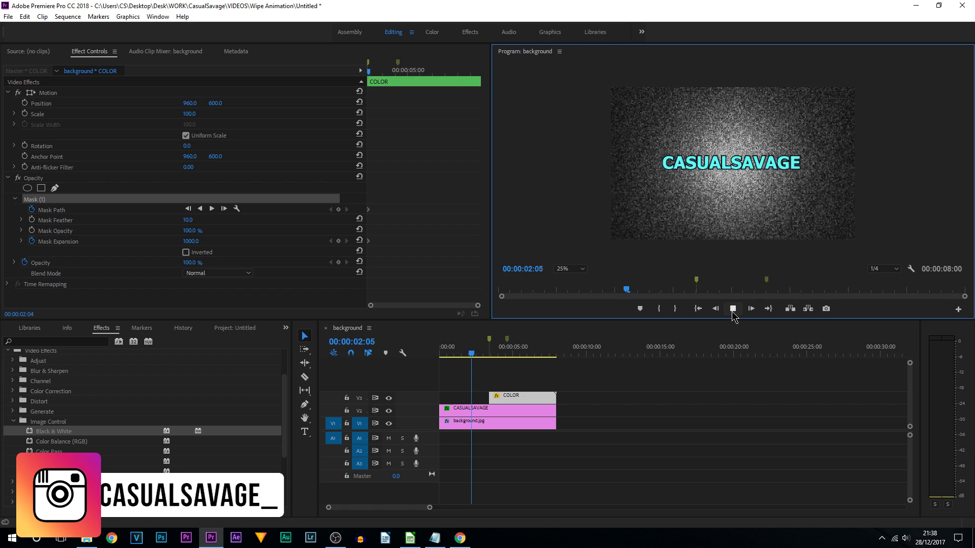
pyautogui.click(732, 310)
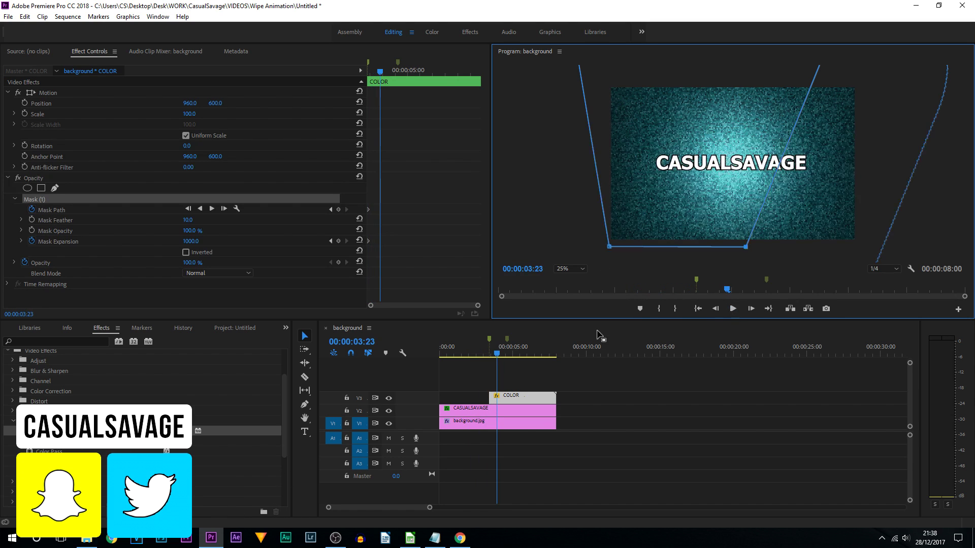
pyautogui.click(489, 349)
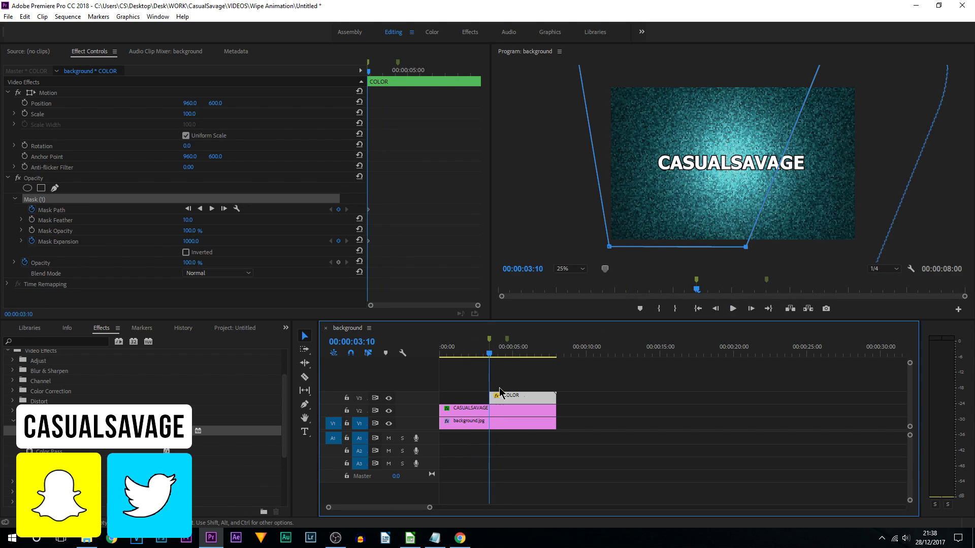
# Step: Move the Mask Path and Mask Expansion keyframes to 00:00:04:15, then go back to 00:00:03:10
pyautogui.click(506, 350)
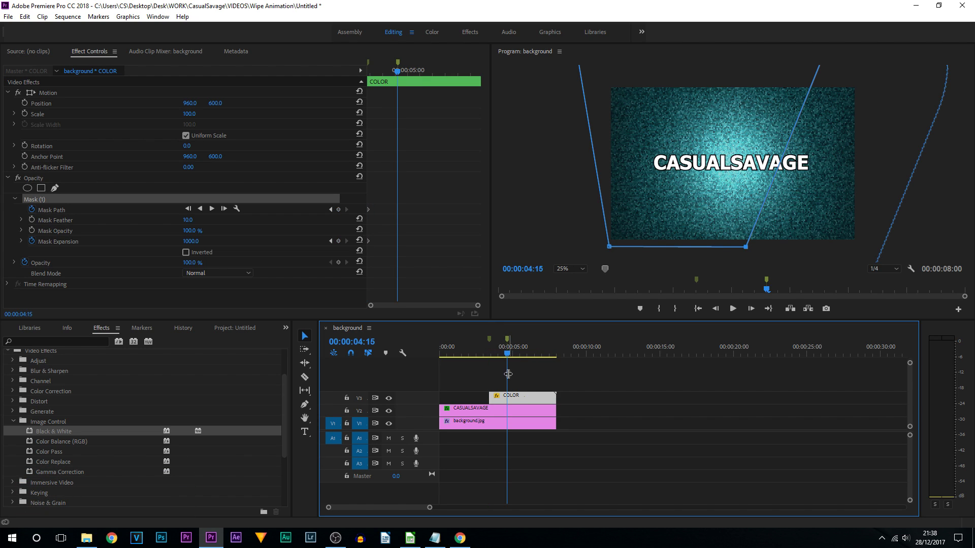
pyautogui.click(372, 210)
pyautogui.moveTo(368, 216); pyautogui.dragTo(400, 216)
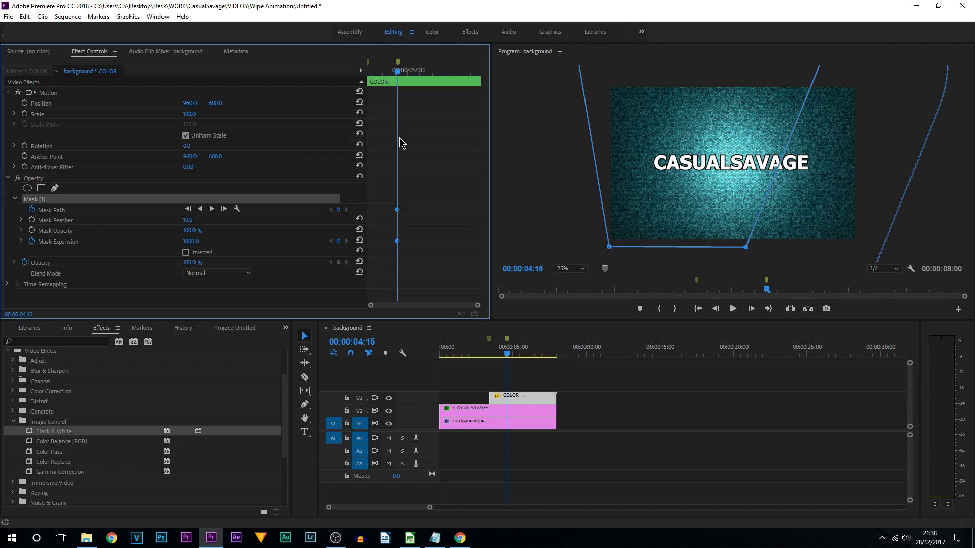
pyautogui.moveTo(398, 74); pyautogui.dragTo(368, 72)
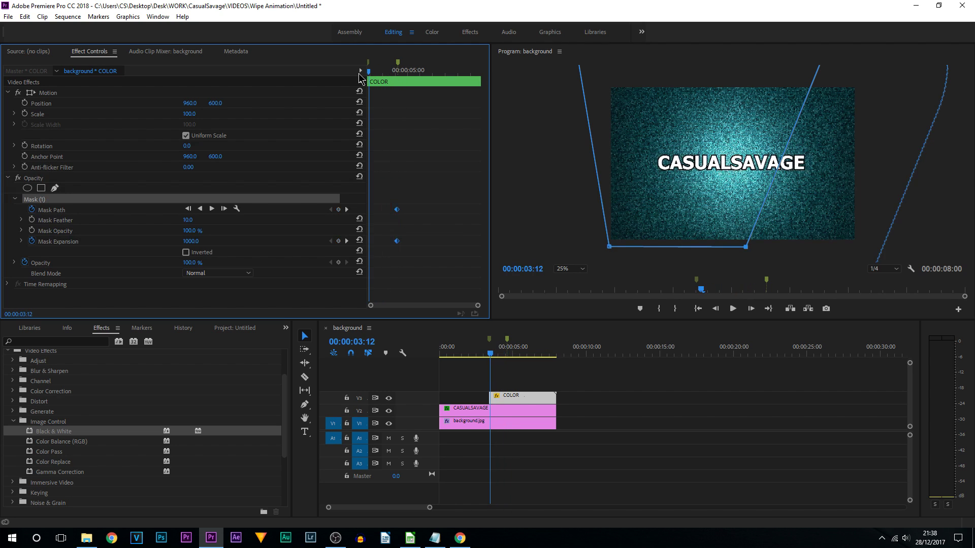
pyautogui.click(208, 241)
# Step: At 00:00:03:10, set Mask Expansion to 0 and shift the mask left off the grey frame
pyautogui.write('0')
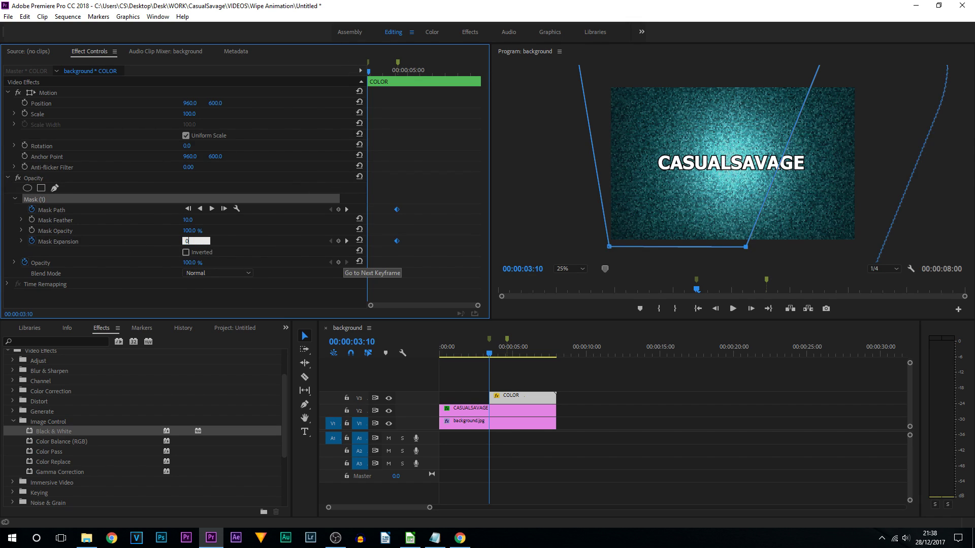
pyautogui.press('Return')
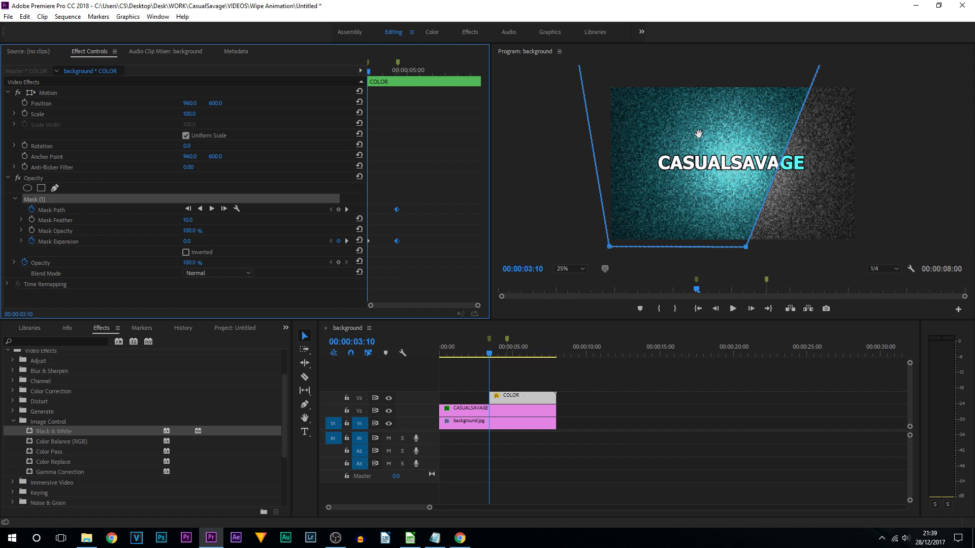
pyautogui.moveTo(760, 132); pyautogui.dragTo(548, 132)
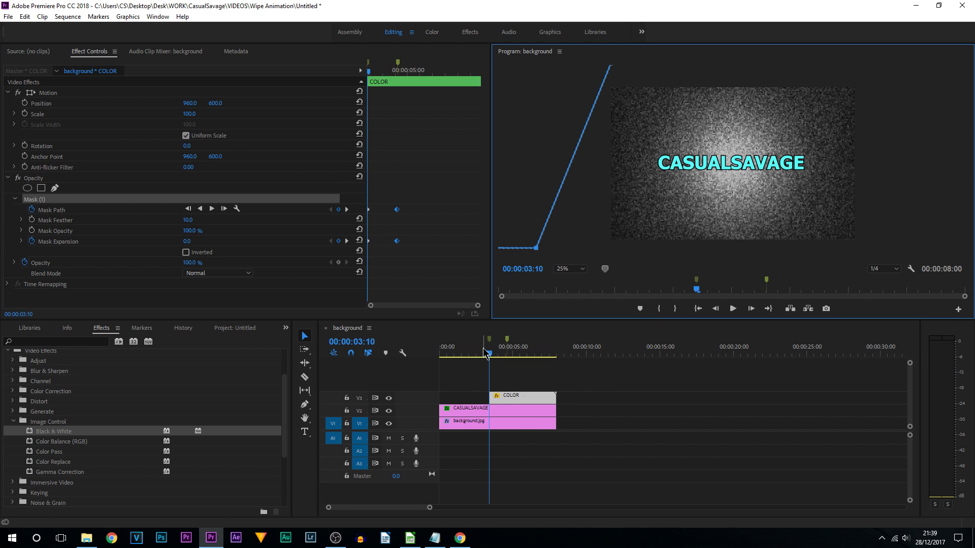
pyautogui.moveTo(485, 358); pyautogui.dragTo(421, 354)
pyautogui.rightClick(757, 154)
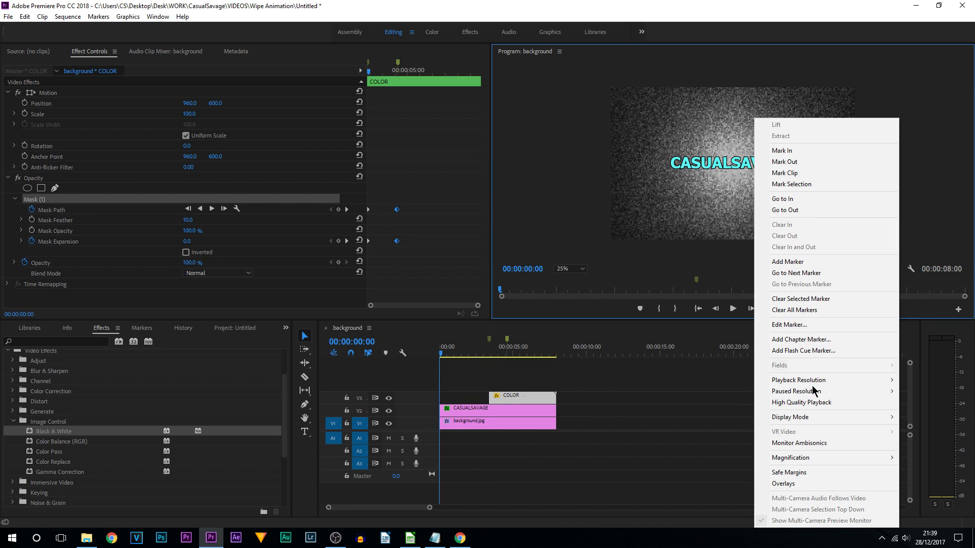
# Step: Set Program monitor magnification to Fit and play back the diagonal teal wipe
pyautogui.moveTo(813, 459)
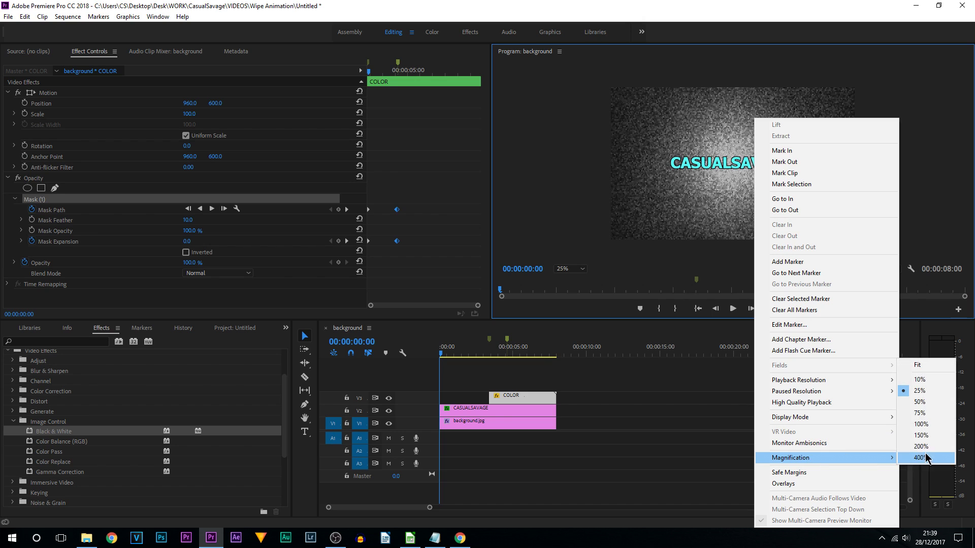
pyautogui.click(925, 367)
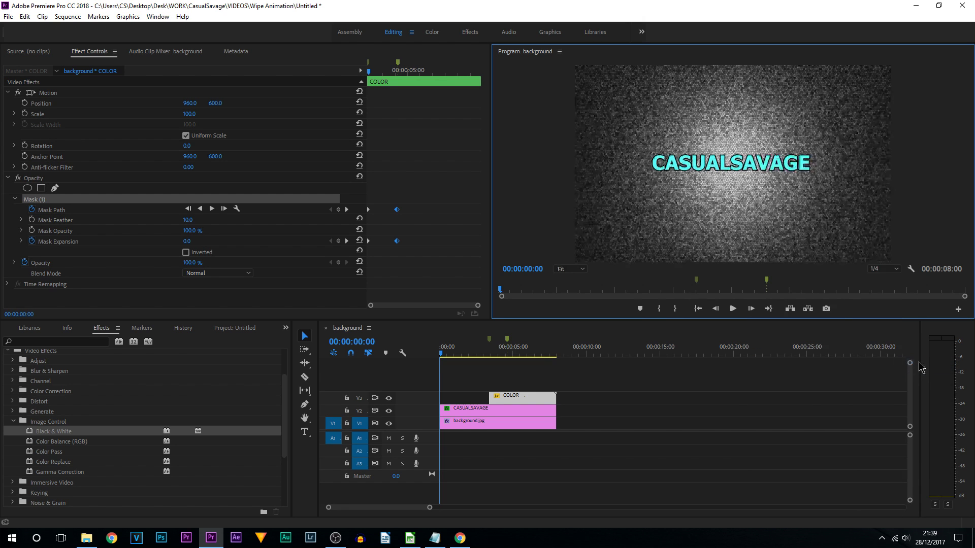
pyautogui.click(733, 309)
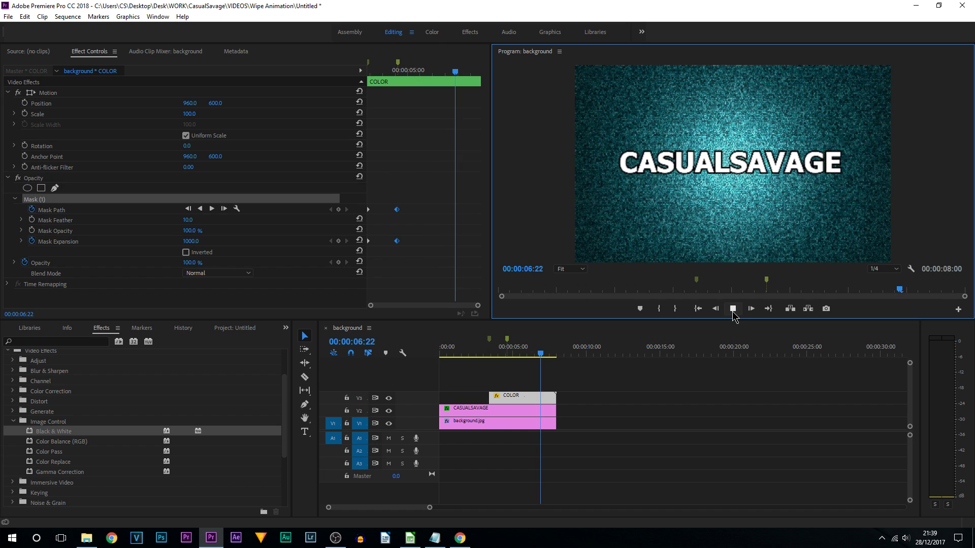
pyautogui.click(732, 311)
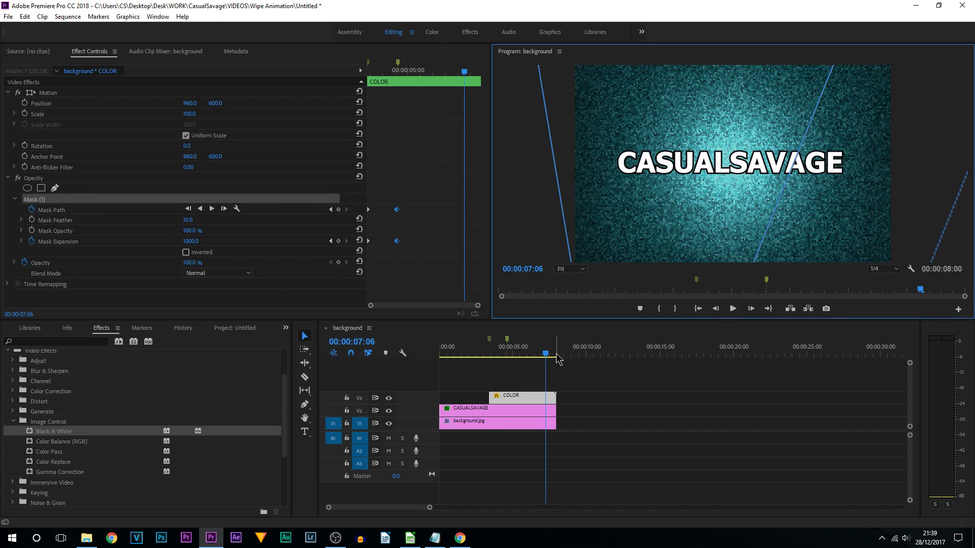
pyautogui.moveTo(556, 358); pyautogui.dragTo(496, 369)
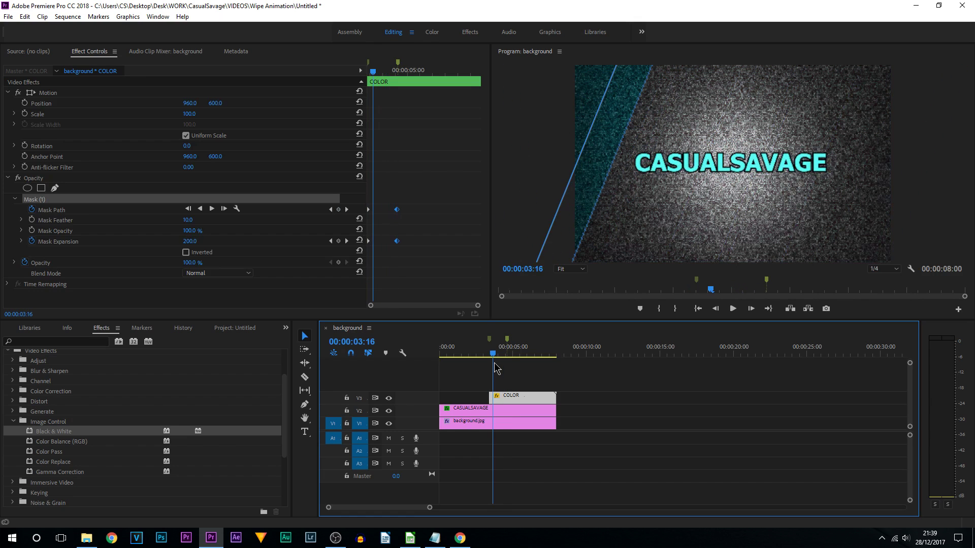
# Step: Move the ending mask keyframes earlier and preview the faster wipe
pyautogui.click(404, 210)
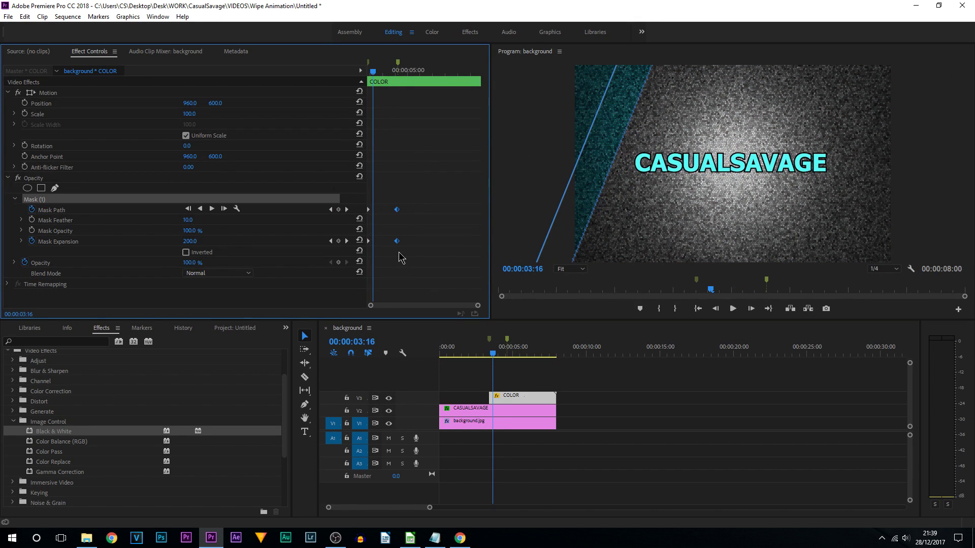
pyautogui.moveTo(398, 210); pyautogui.dragTo(376, 213)
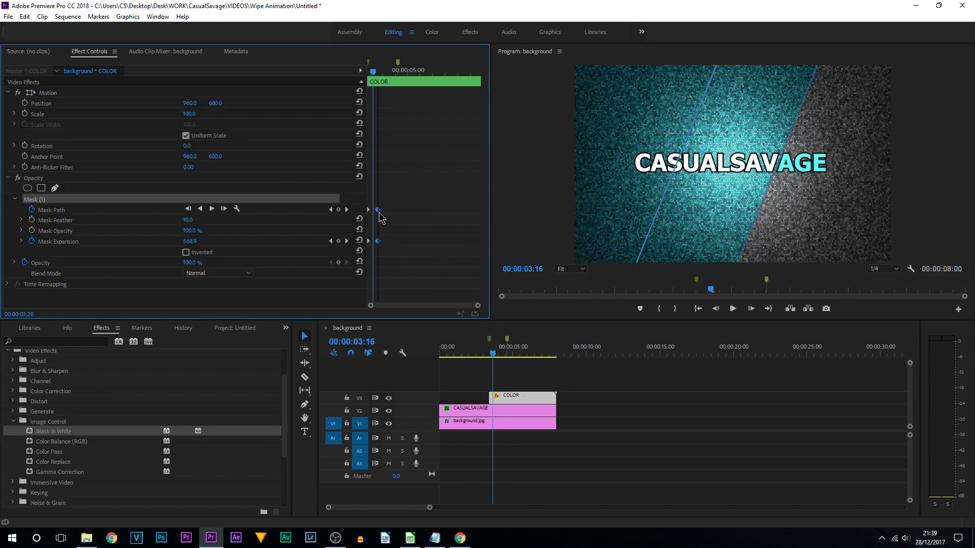
pyautogui.click(474, 349)
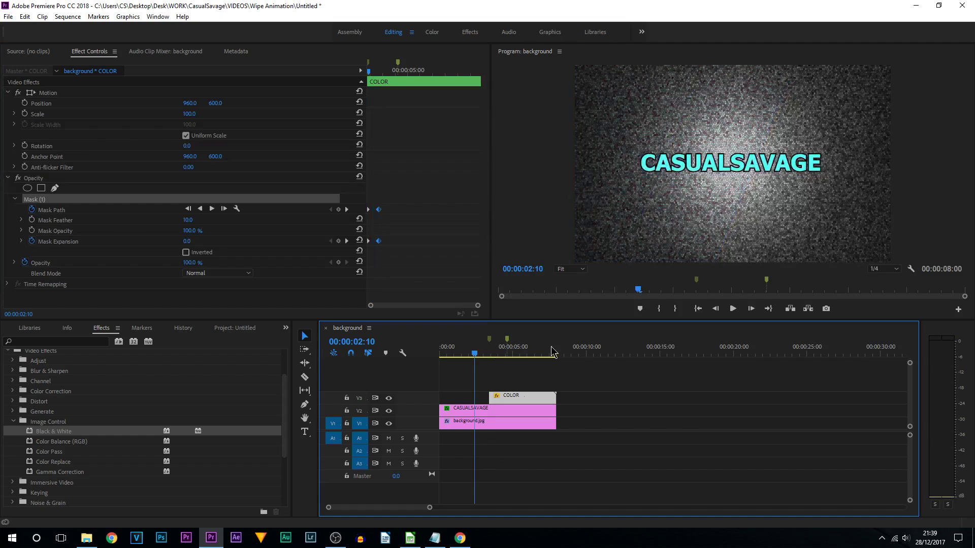
pyautogui.click(732, 309)
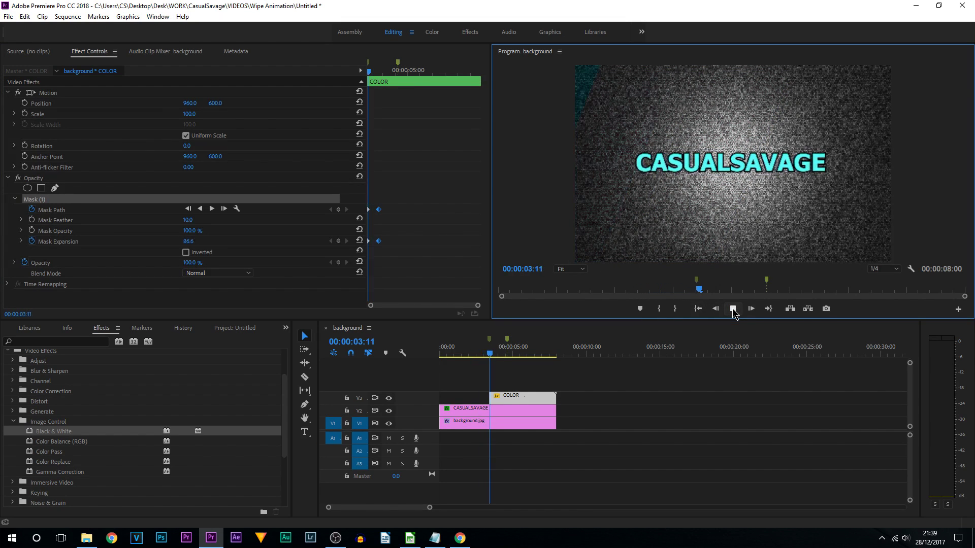
pyautogui.click(733, 309)
# Step: Move the ending mask keyframes later and preview the slower wipe again
pyautogui.moveTo(379, 213); pyautogui.dragTo(419, 217)
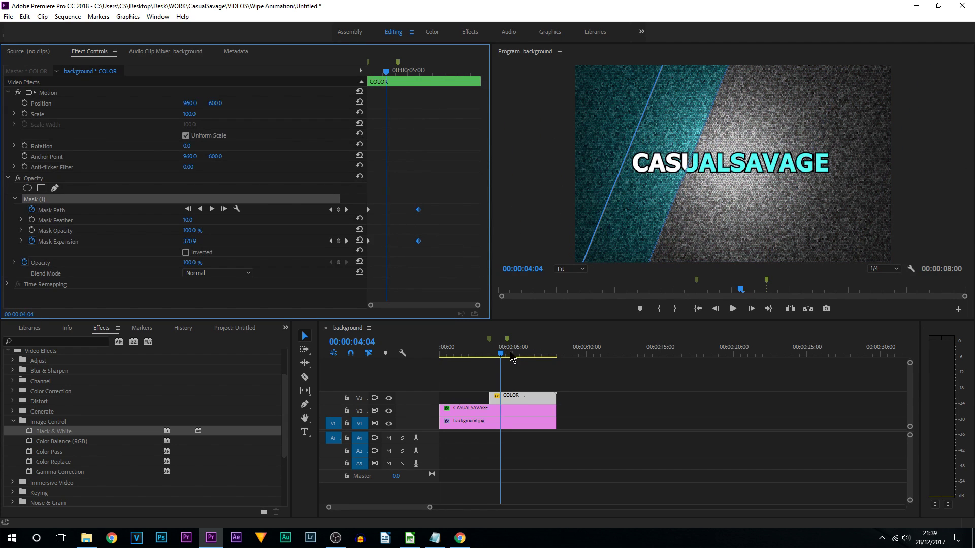
pyautogui.click(472, 351)
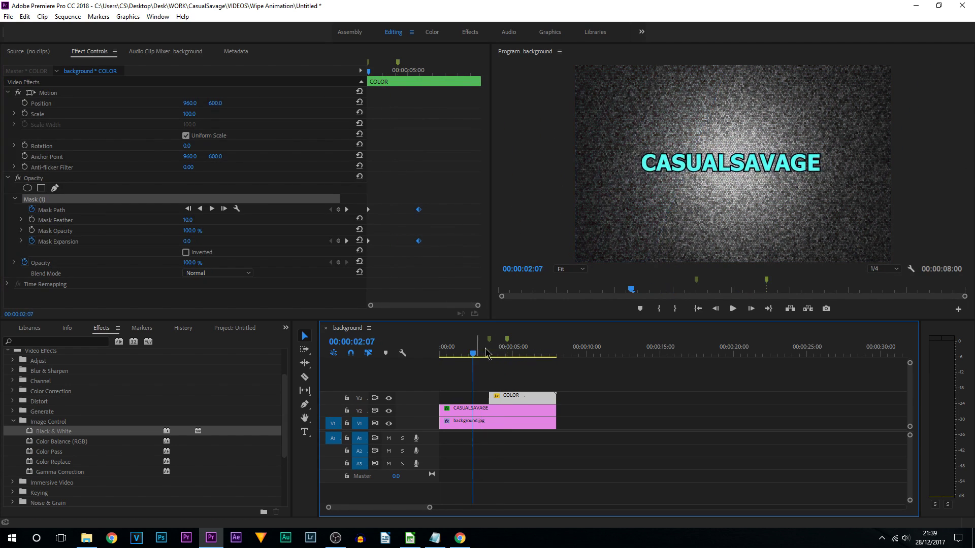
pyautogui.click(731, 309)
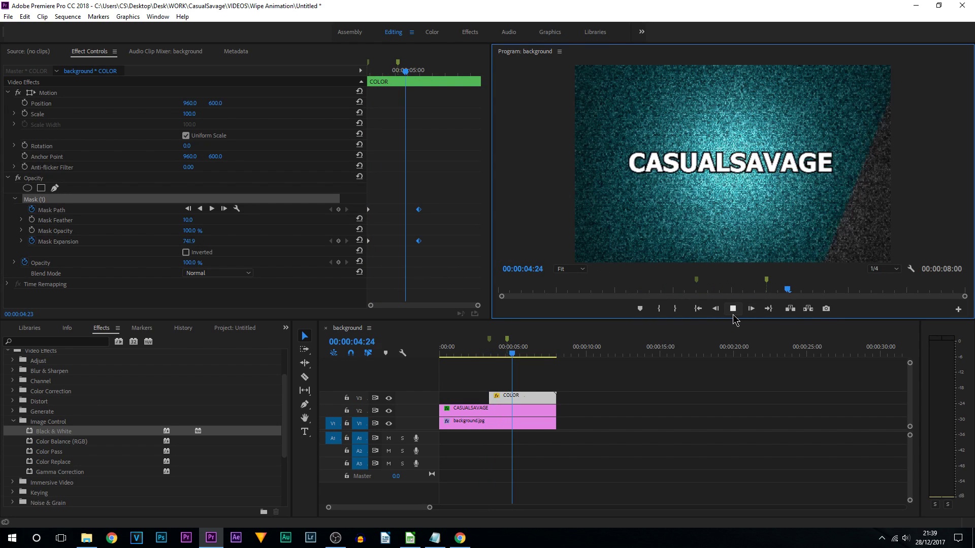
pyautogui.click(481, 351)
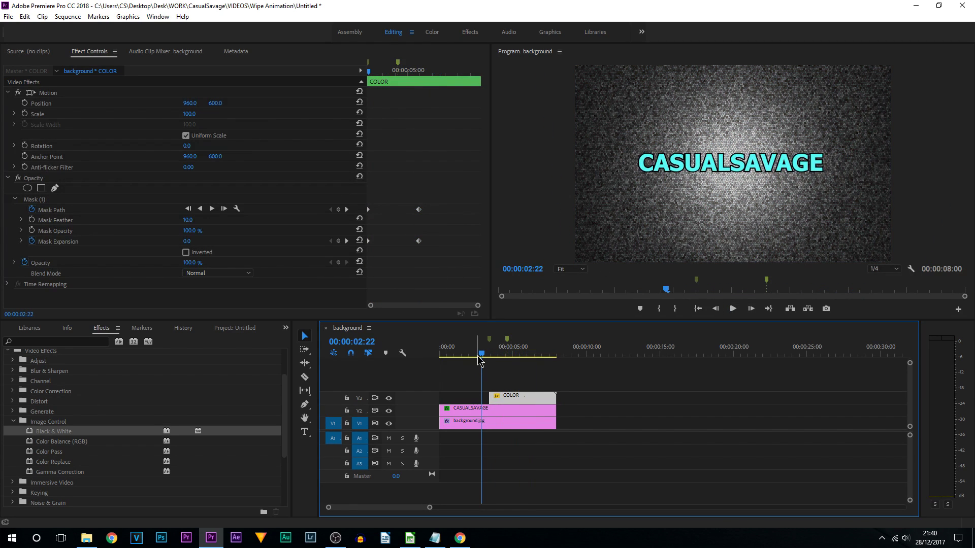
pyautogui.moveTo(482, 360); pyautogui.dragTo(502, 382)
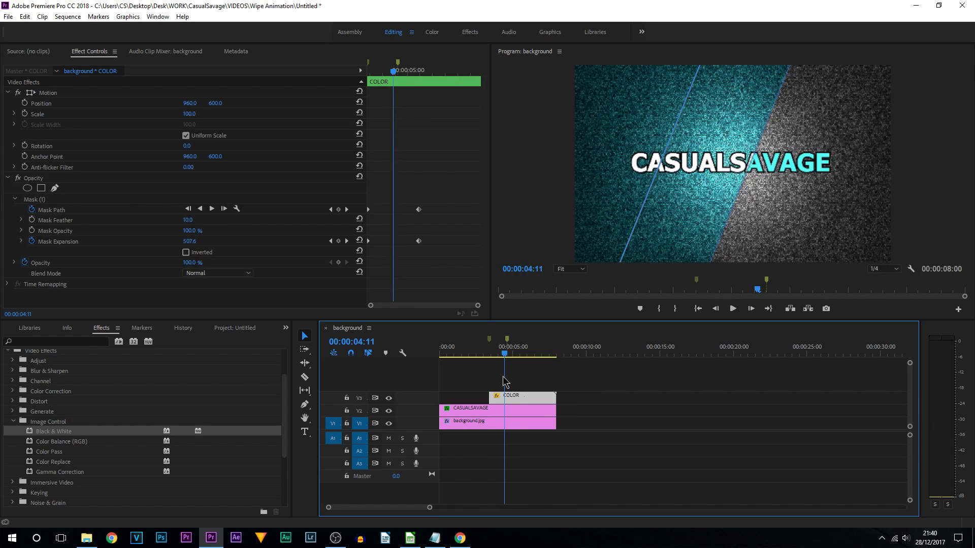
pyautogui.moveTo(509, 382)
pyautogui.mouseDown()
pyautogui.moveTo(485, 386)
pyautogui.moveTo(503, 385)
pyautogui.mouseUp()
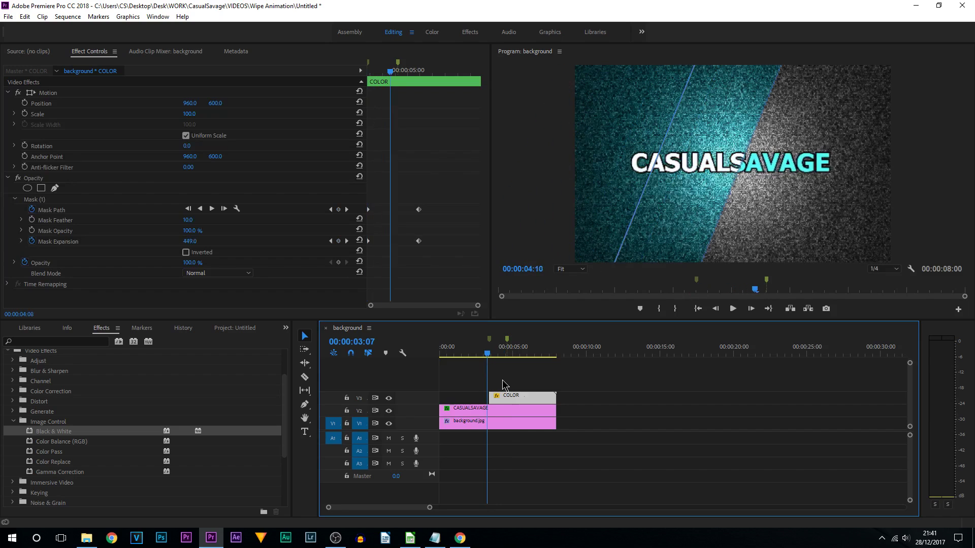